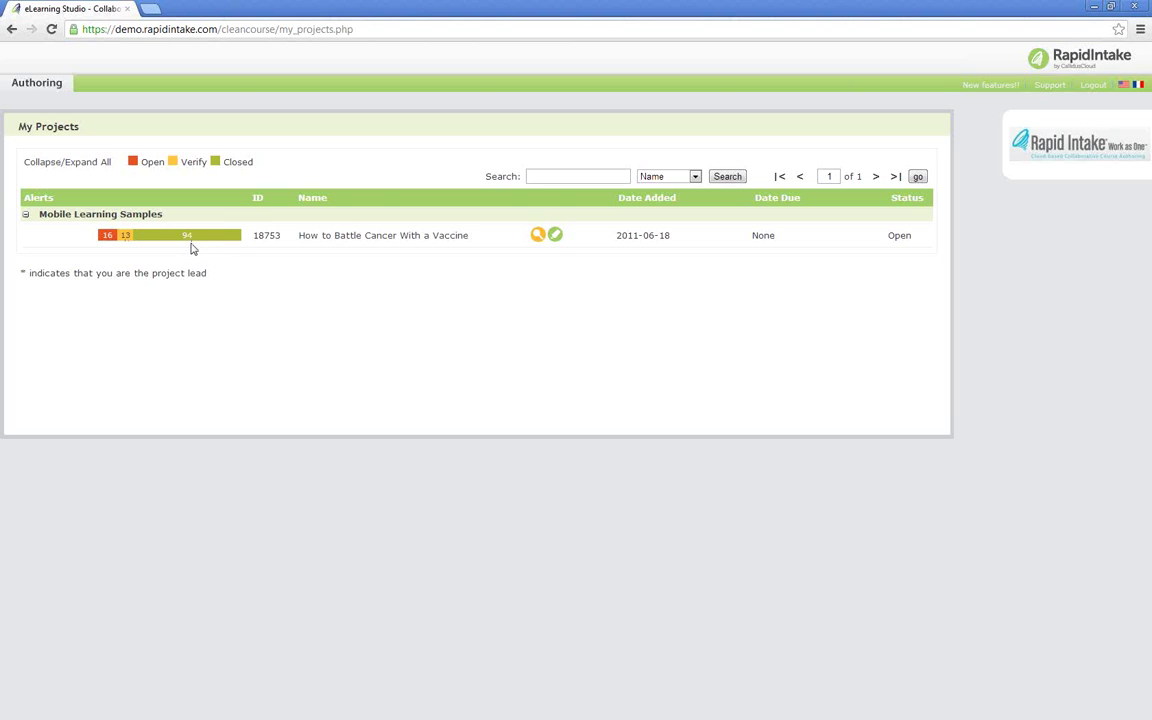
# Open the How to Battle Cancer With a Vaccine project, launch its test course maximized and browse the first two pages, returning to Defeating Prostate Cancer
pyautogui.click(368, 237)
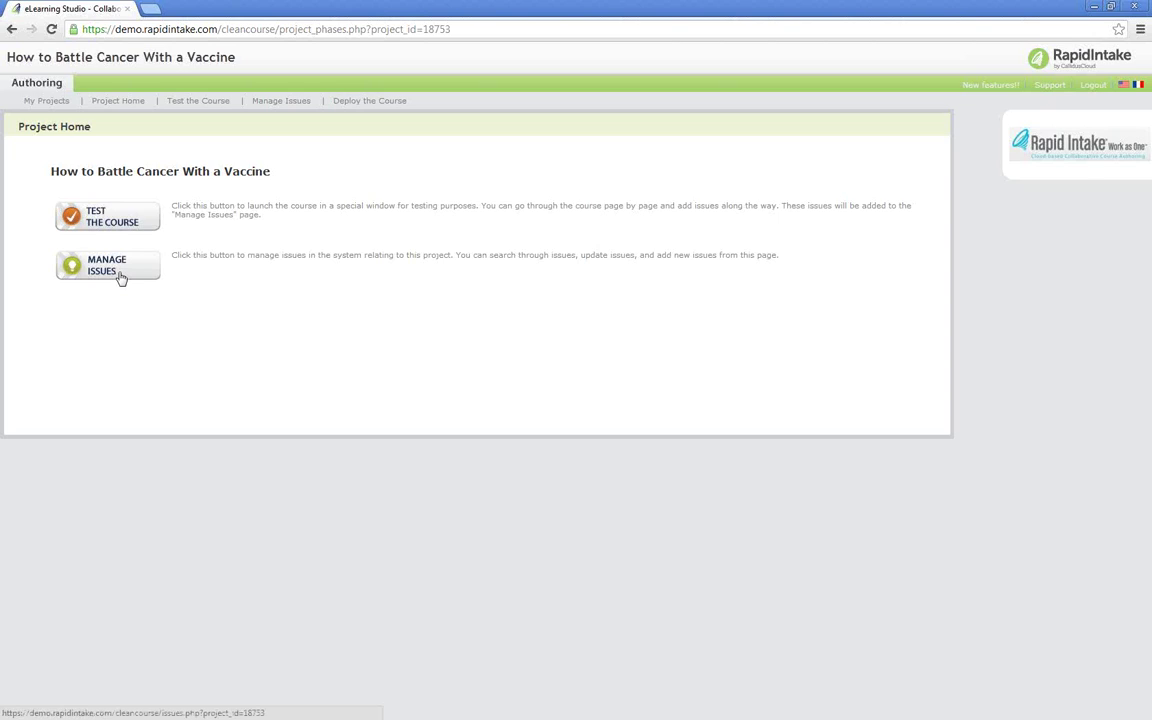
pyautogui.click(113, 221)
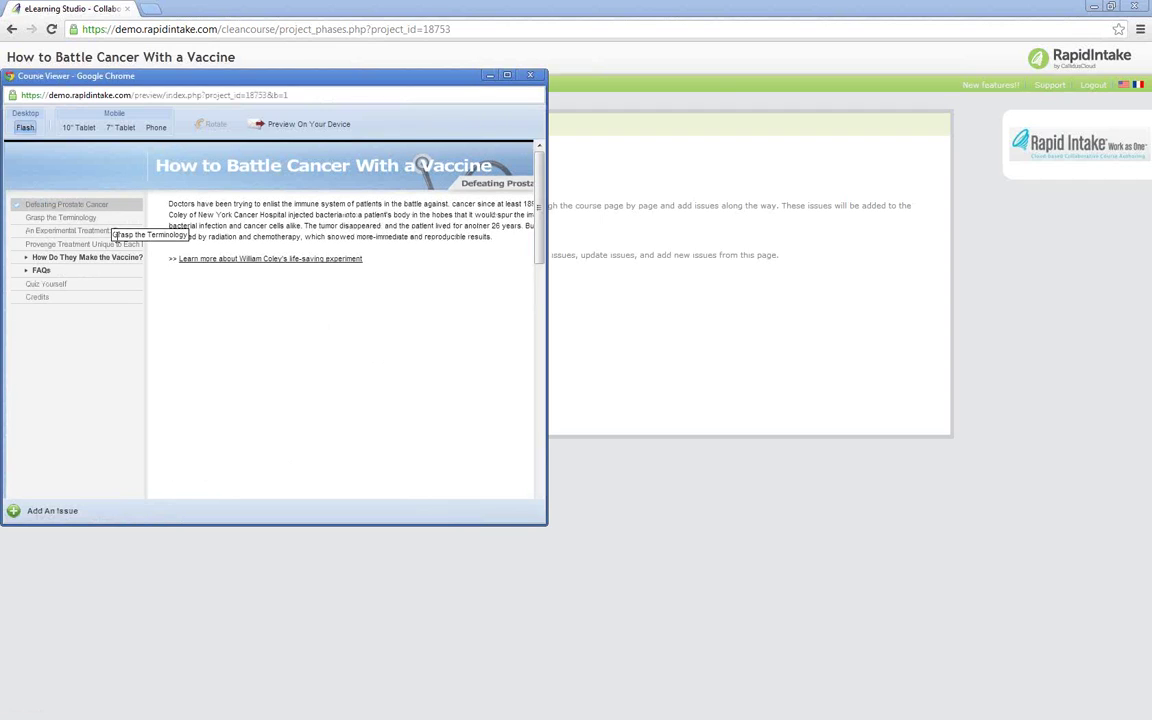
pyautogui.click(507, 75)
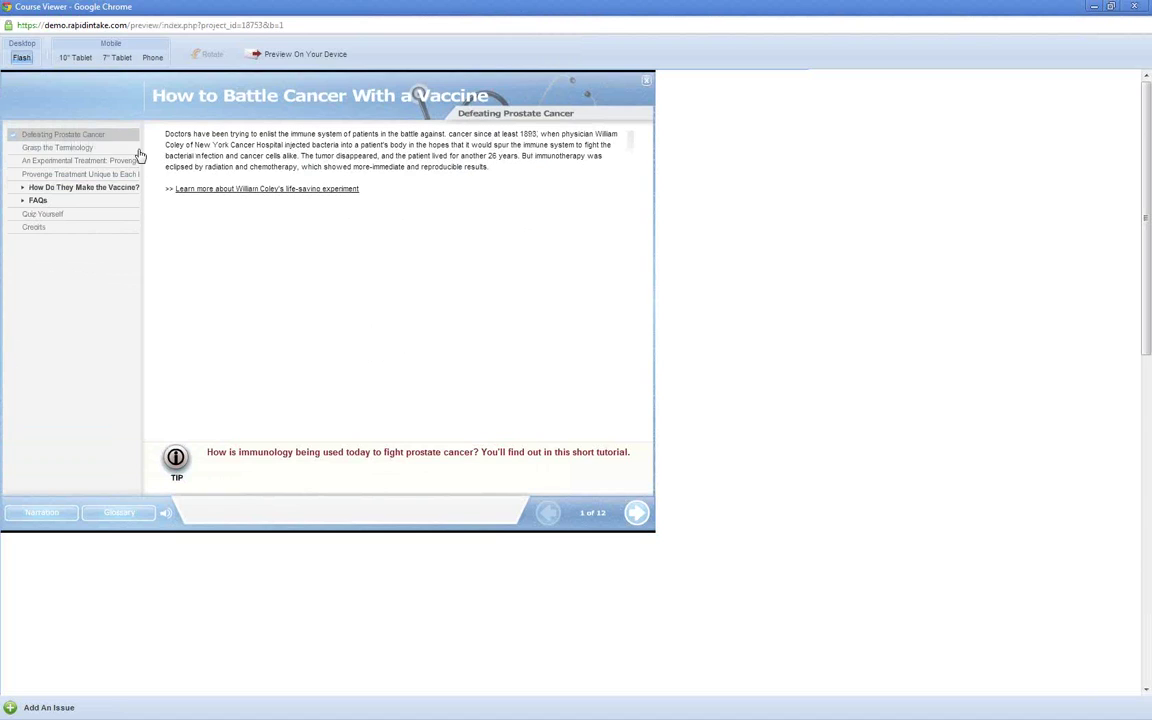
pyautogui.click(98, 153)
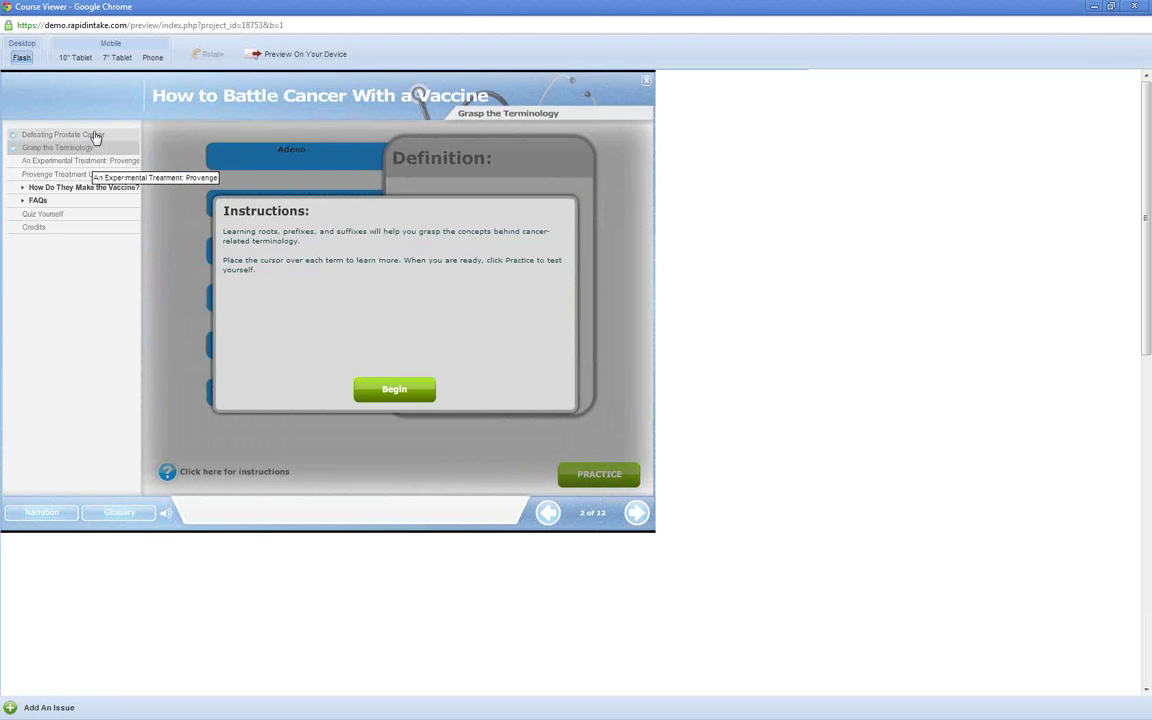
pyautogui.click(86, 131)
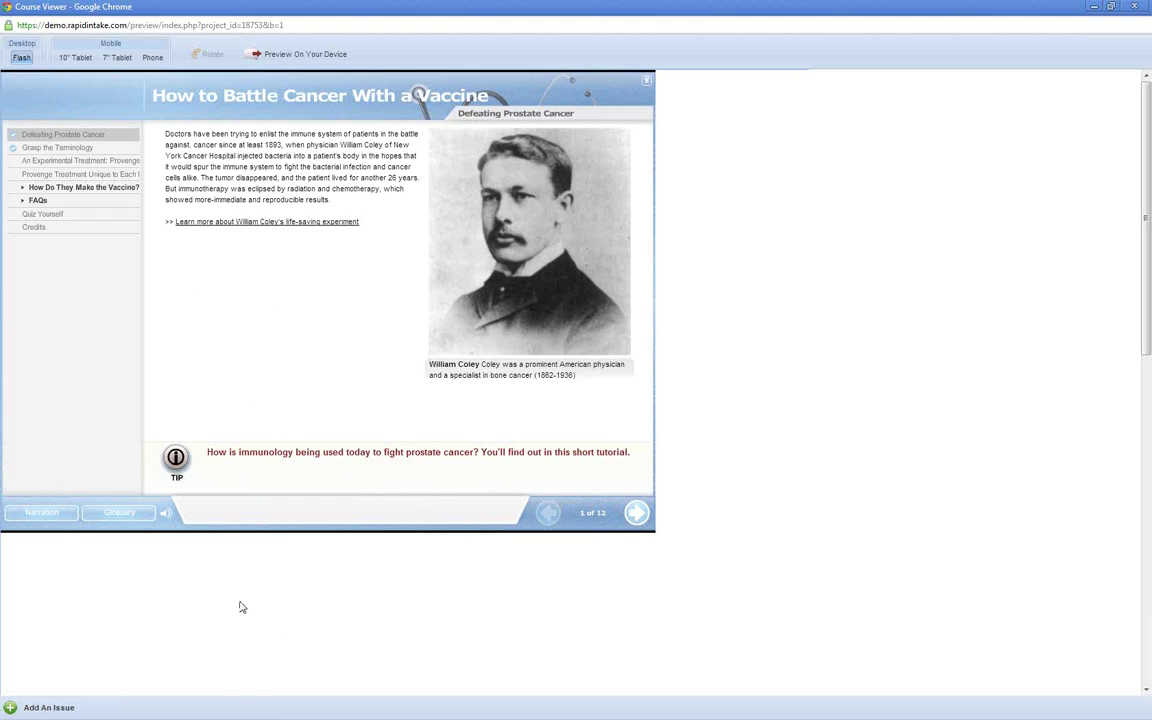
pyautogui.click(50, 707)
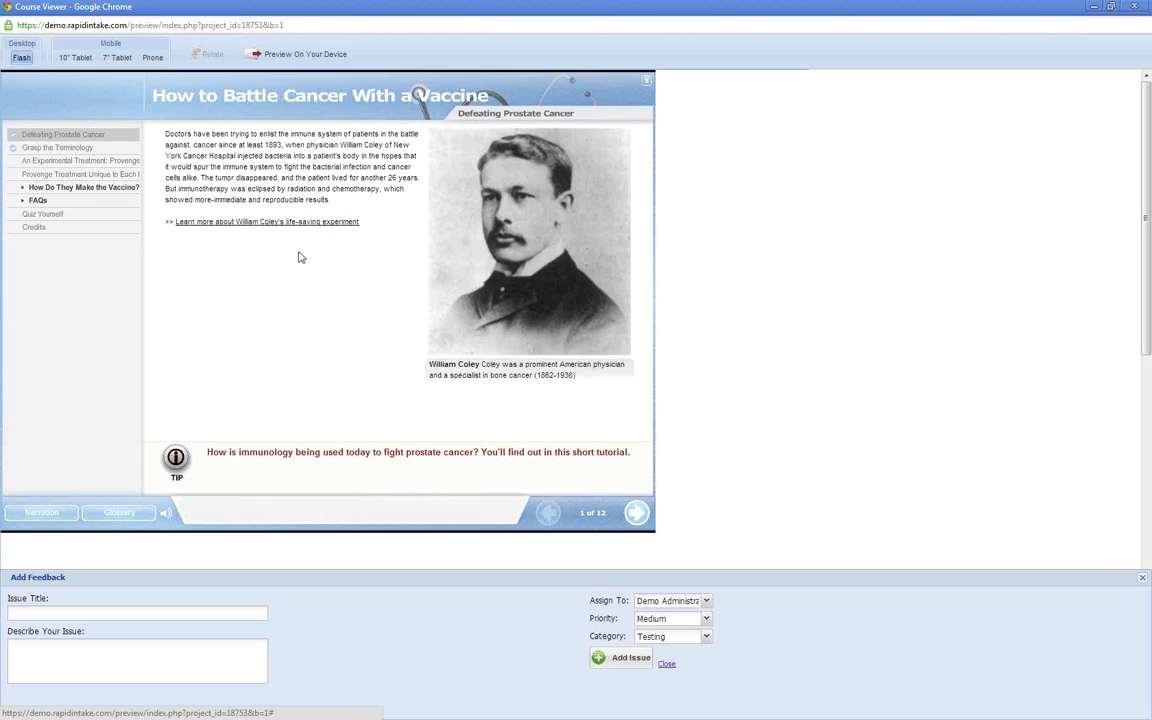
pyautogui.click(99, 610)
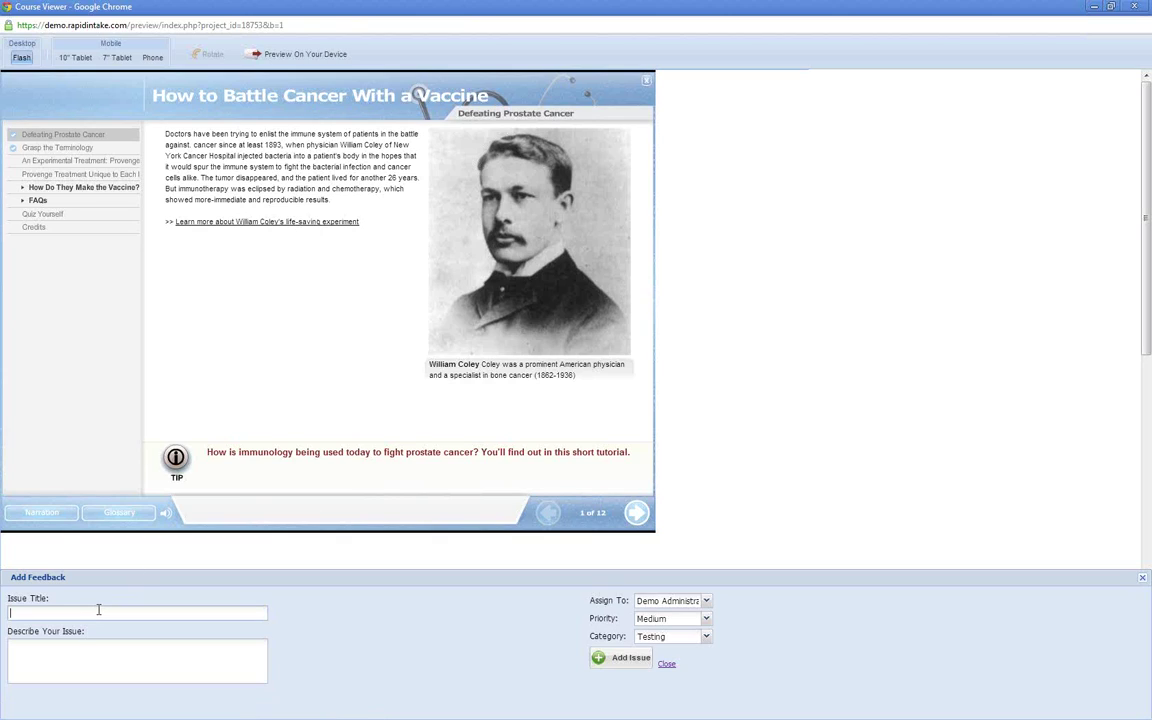
pyautogui.write('Broken link.')
pyautogui.click(95, 648)
pyautogui.write('Please direct ')
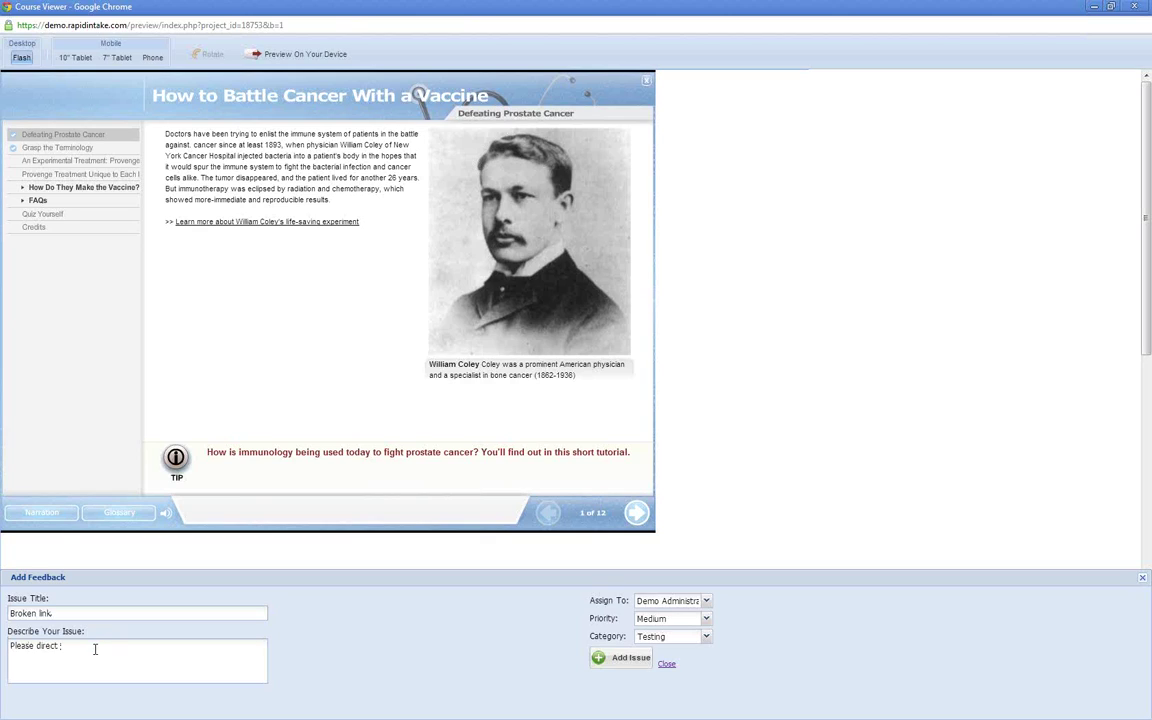
pyautogui.write('to www.williamcoly')
pyautogui.press('BackSpace')
pyautogui.write('ey.com')
# Try Not Assigned as the issue's assignee and check the available priority levels without choosing another one
pyautogui.click(706, 602)
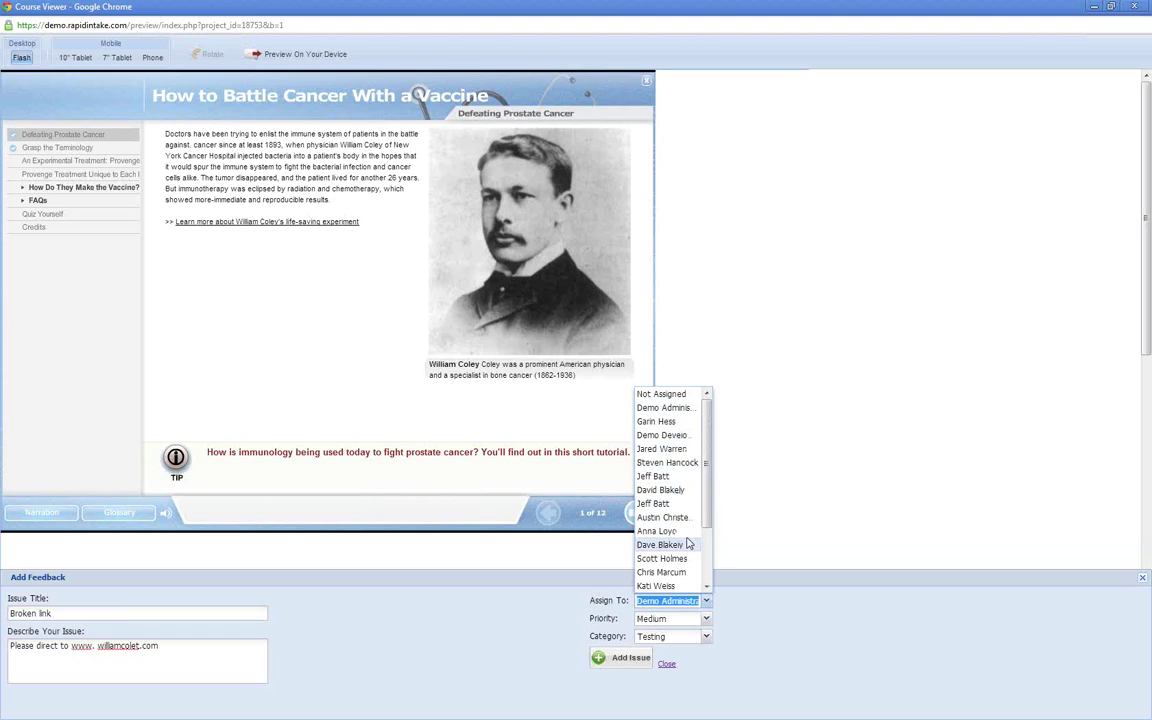
pyautogui.click(684, 396)
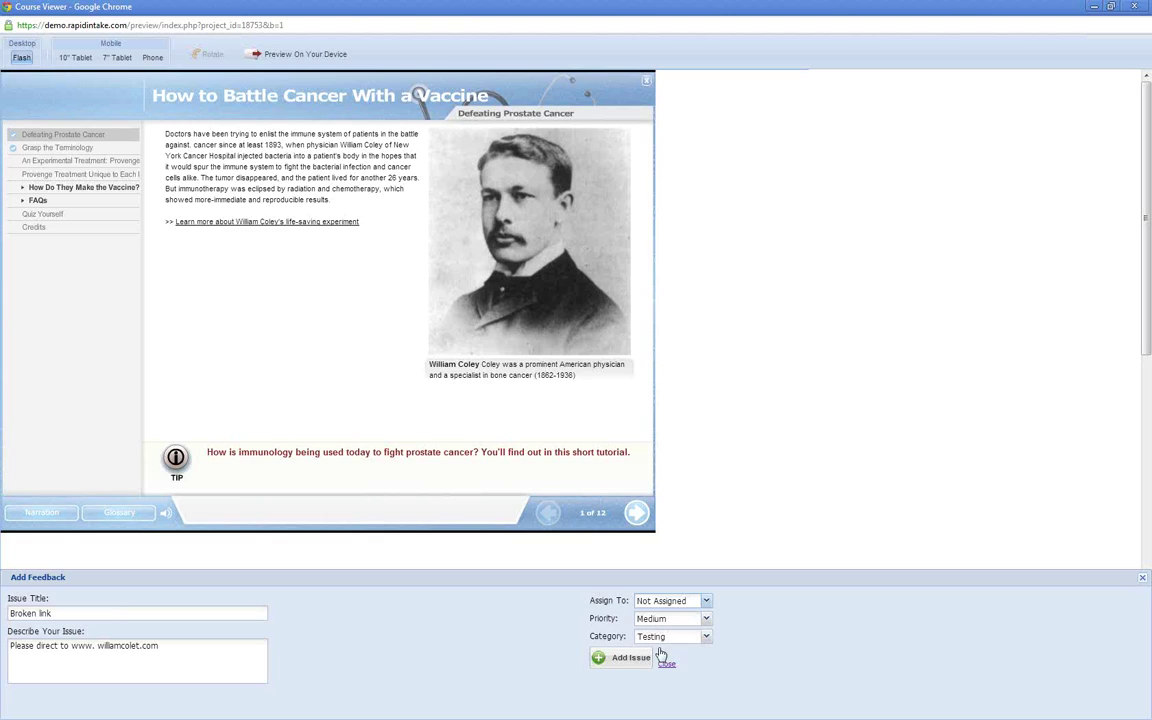
pyautogui.click(708, 621)
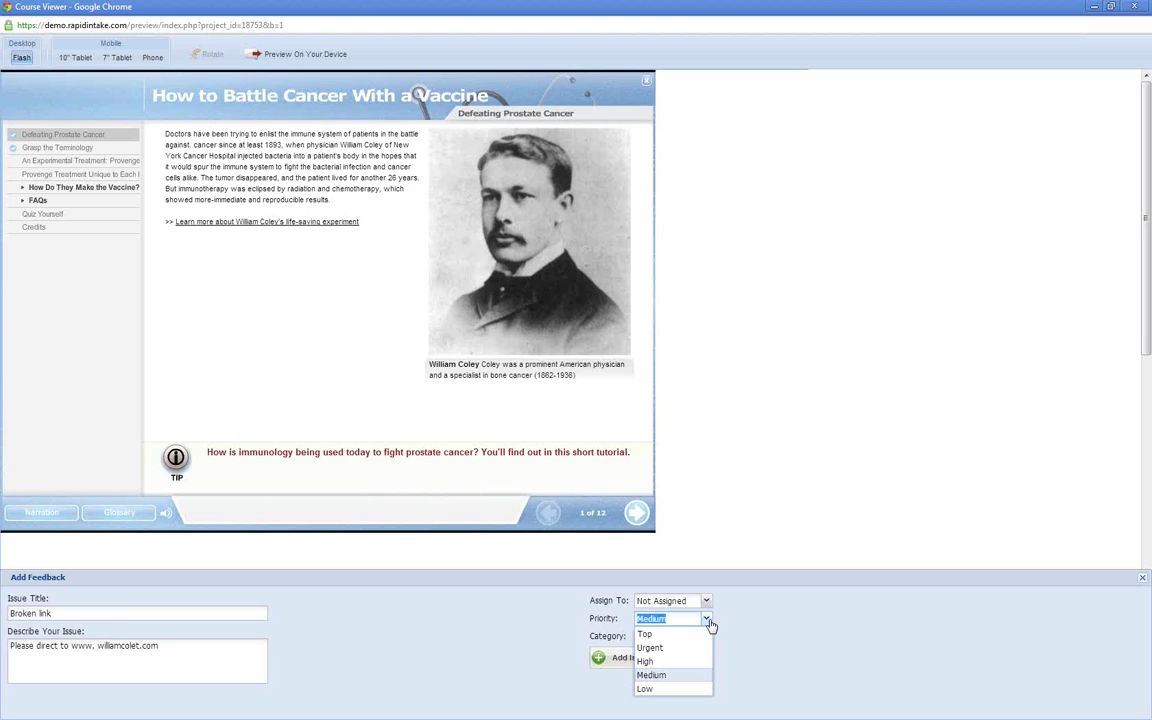
pyautogui.click(770, 628)
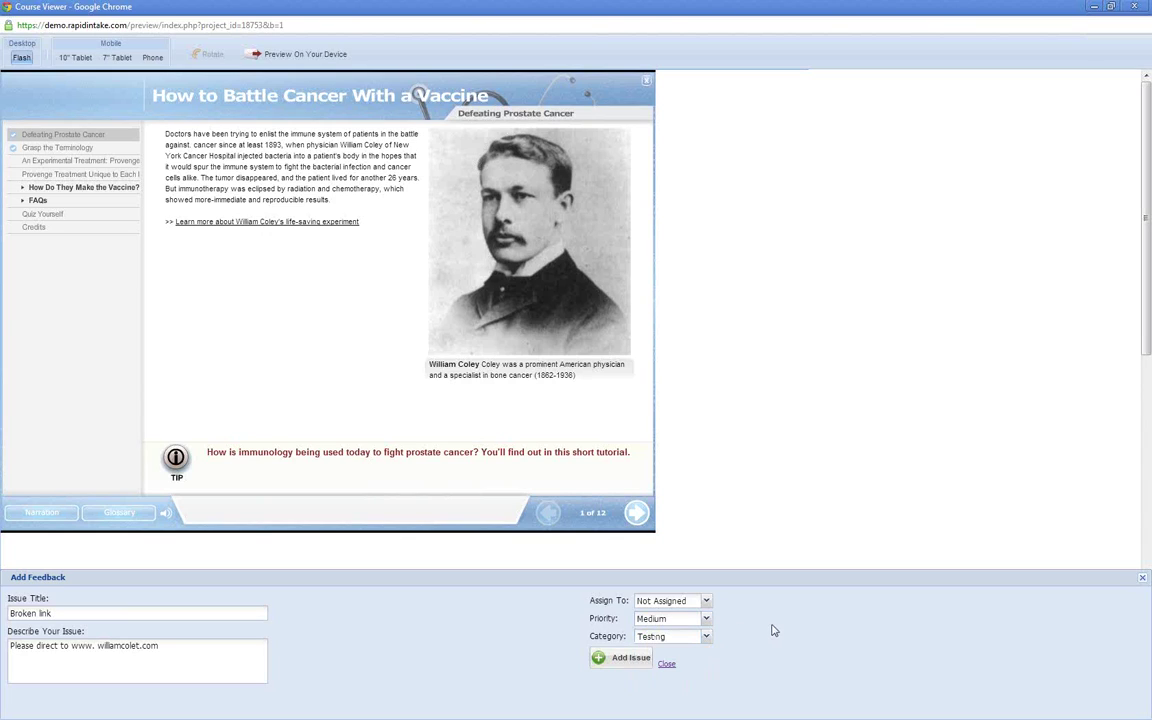
# Assign the broken-link issue to the last team member in the assignee choices, submit it and close the feedback form
pyautogui.click(706, 601)
pyautogui.moveTo(705, 478); pyautogui.dragTo(707, 566)
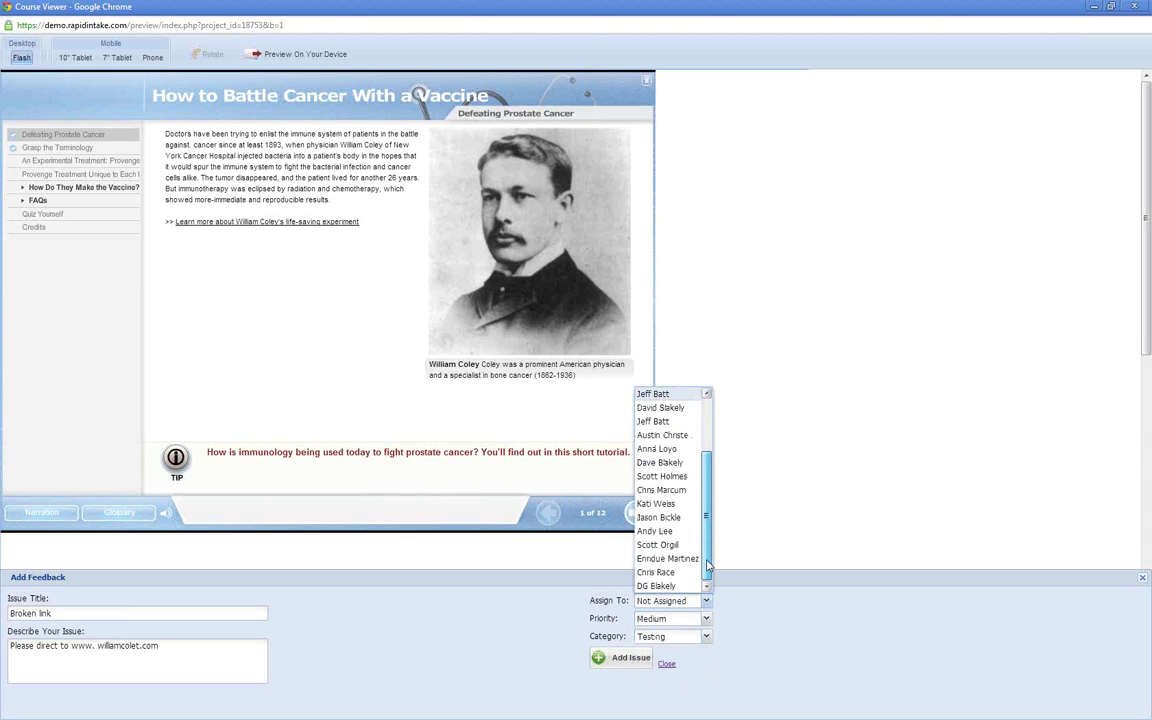
pyautogui.click(658, 586)
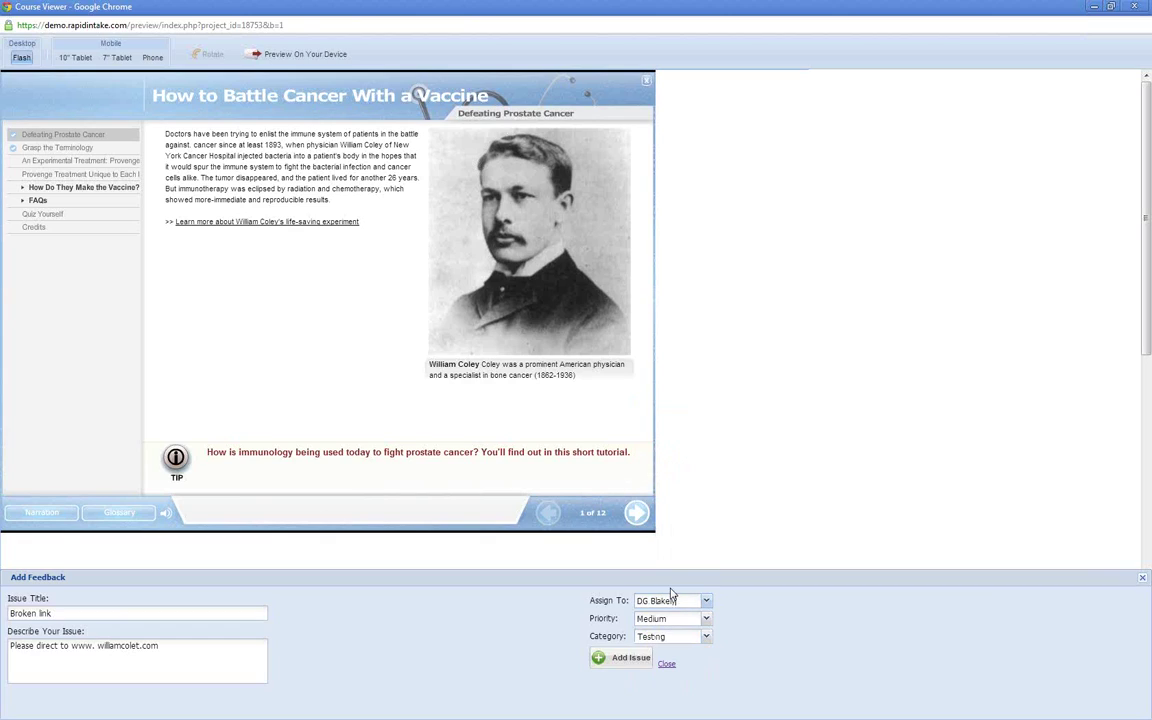
pyautogui.click(622, 662)
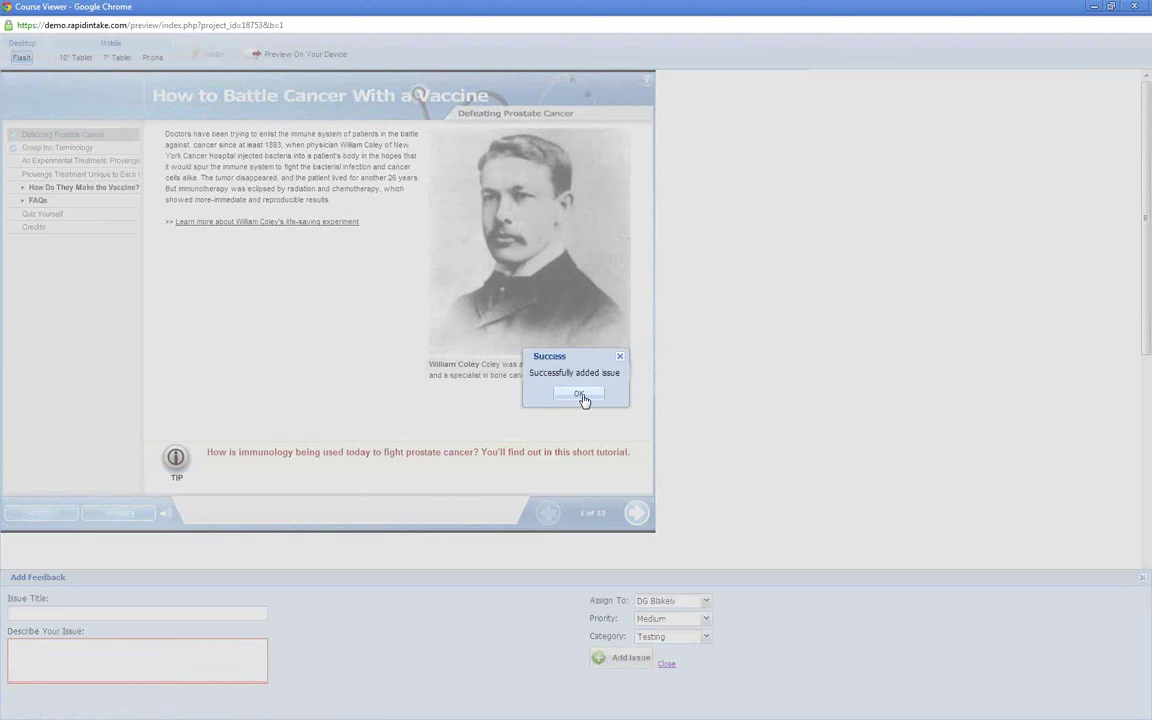
pyautogui.click(581, 395)
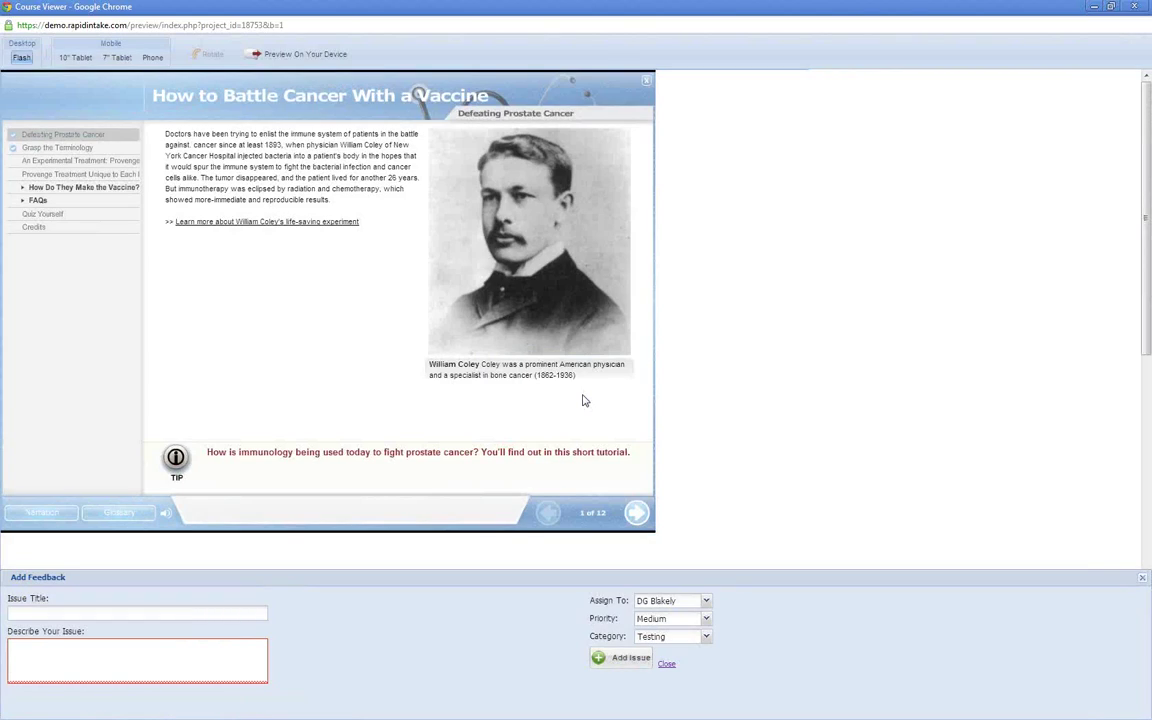
pyautogui.click(666, 664)
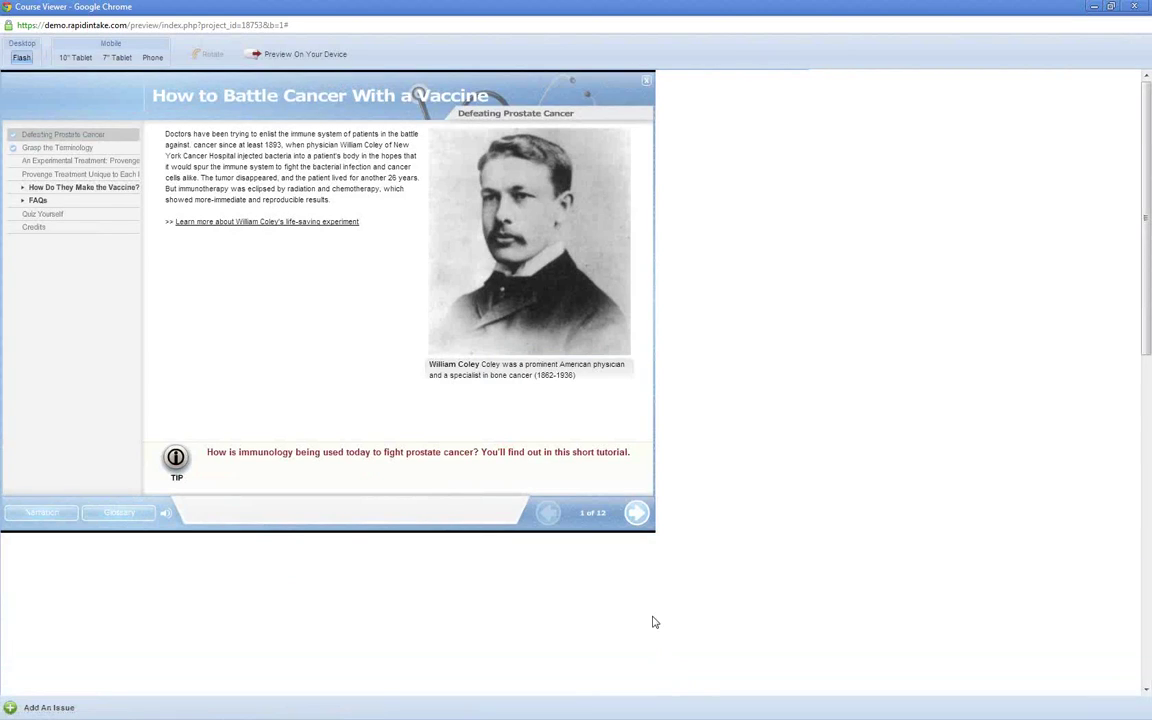
# Page forward to An Experimental Treatment: Provenge in the desktop Flash preview, and again in a rotated 10" Tablet preview
pyautogui.click(636, 513)
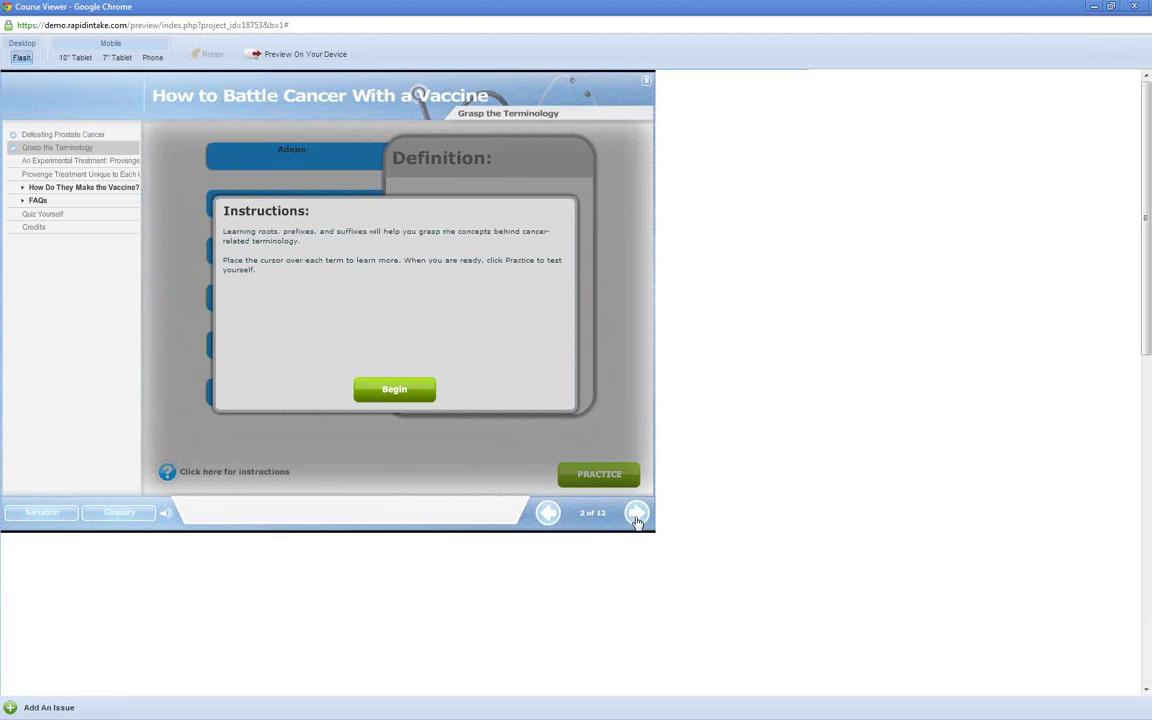
pyautogui.click(637, 519)
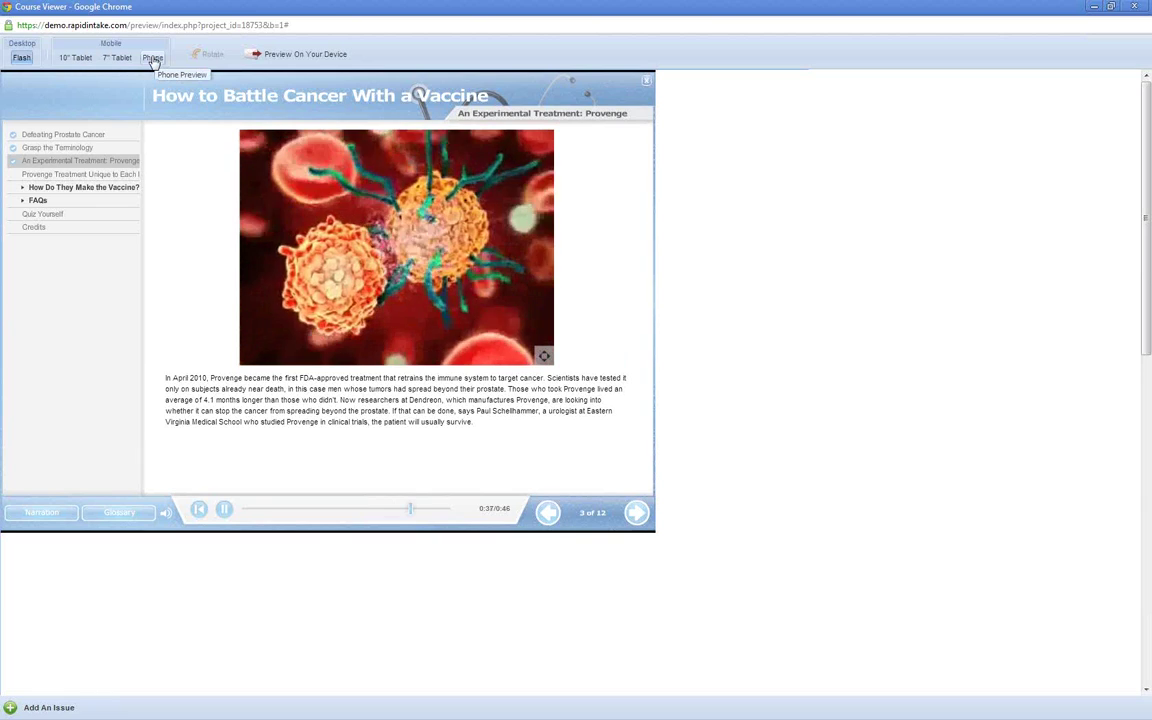
pyautogui.click(78, 60)
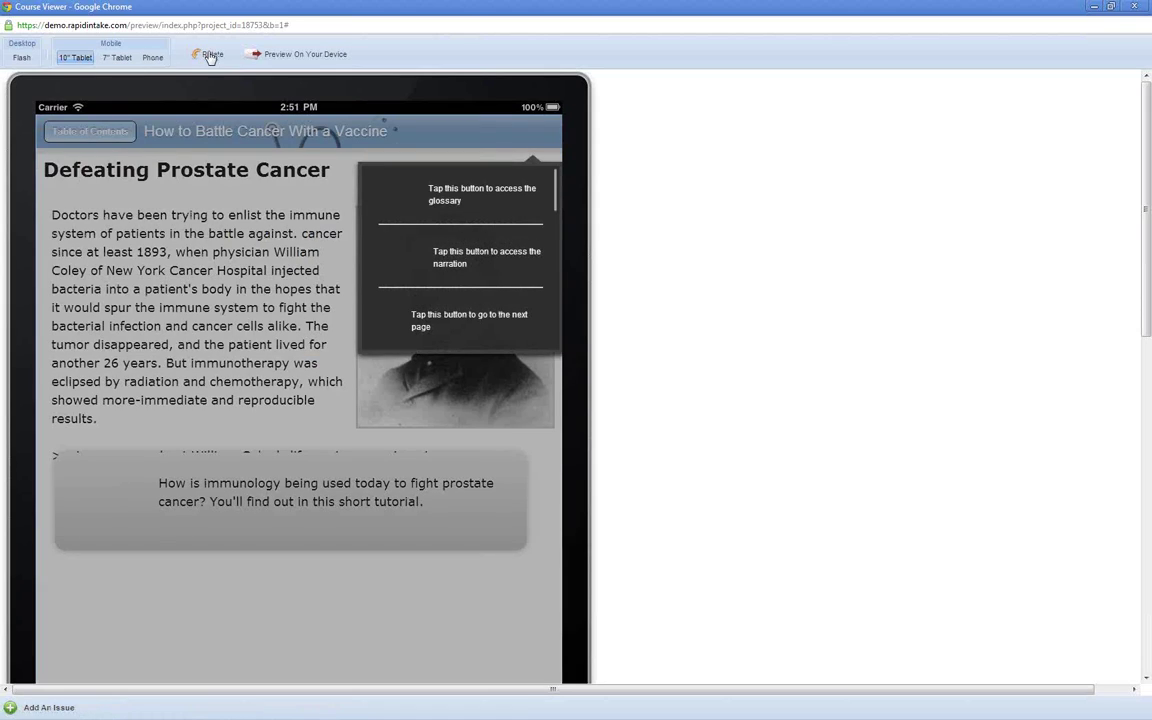
pyautogui.click(200, 55)
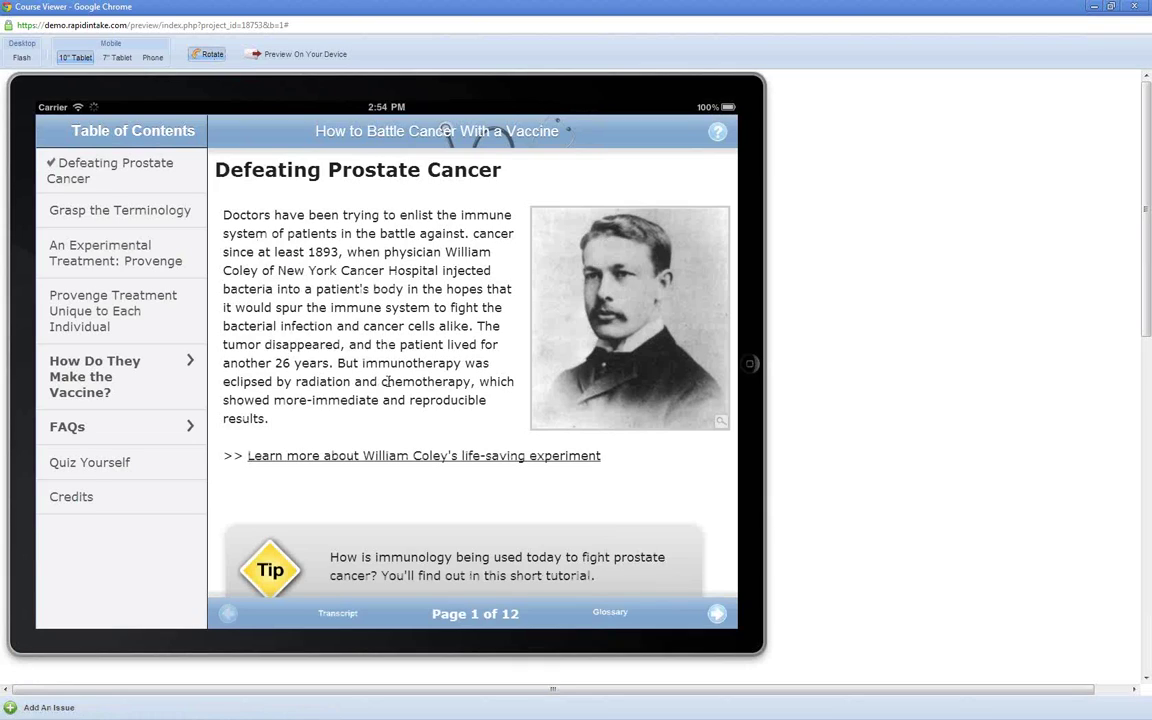
pyautogui.moveTo(443, 378); pyautogui.dragTo(401, 340)
pyautogui.moveTo(603, 502); pyautogui.dragTo(530, 504)
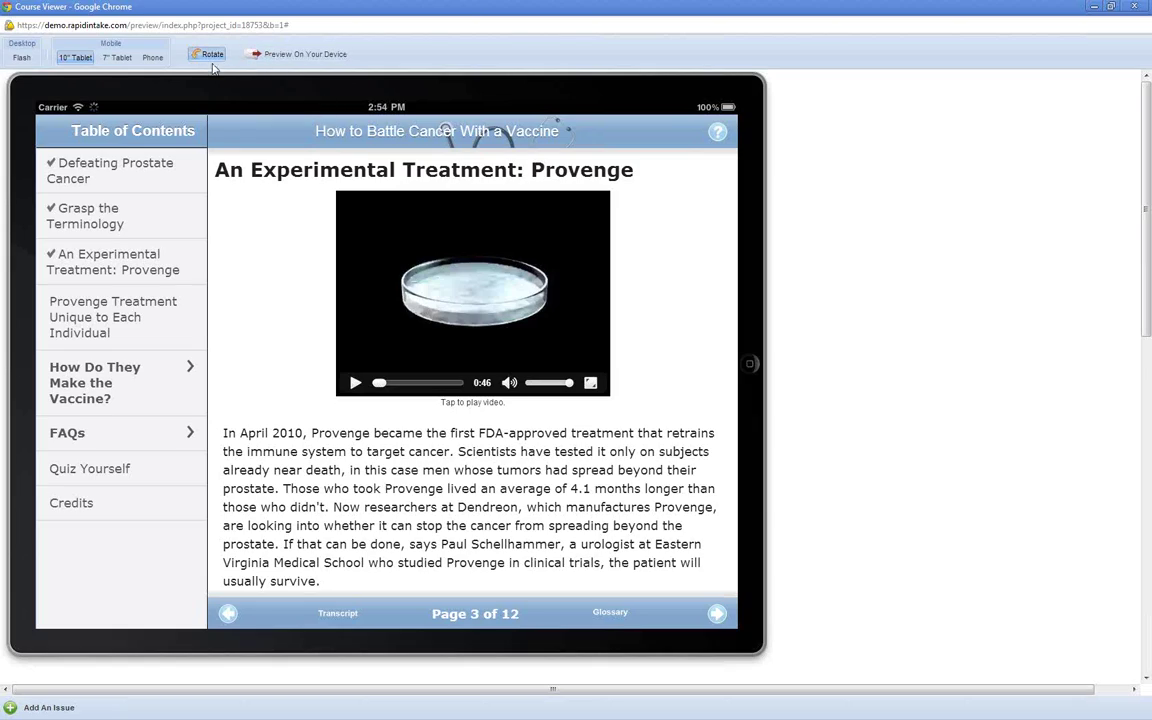
# Preview the course in the phone layout and view the form for emailing a device preview link, closing it without sending
pyautogui.click(150, 58)
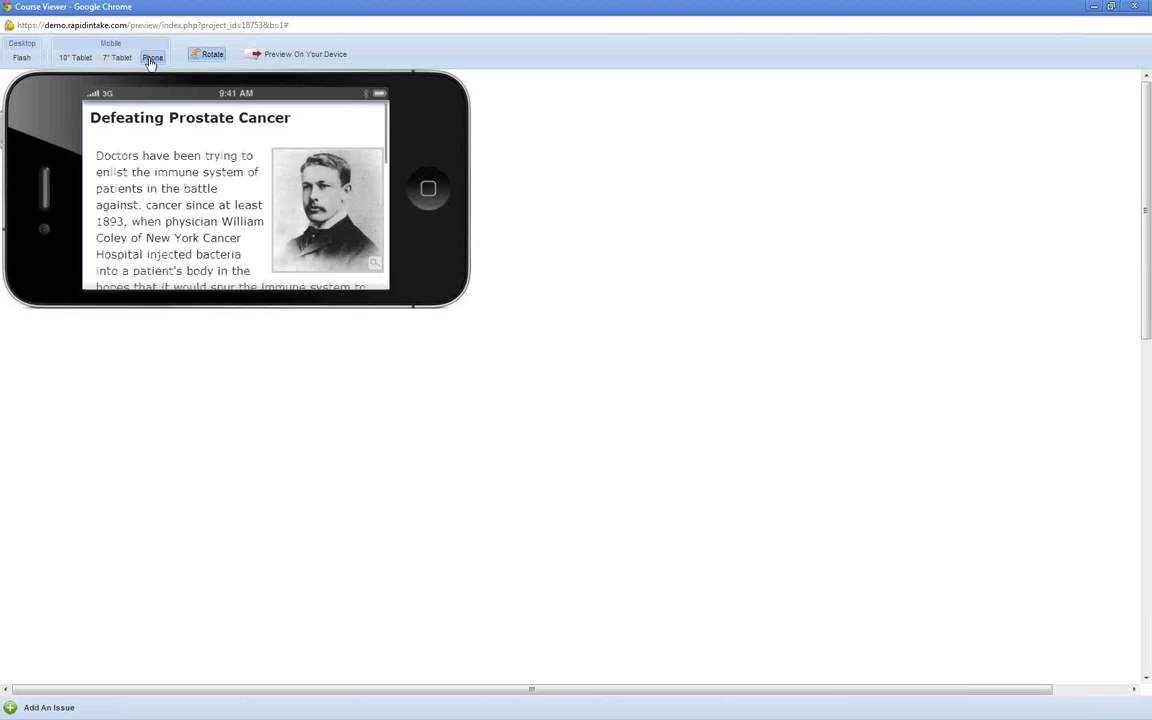
pyautogui.click(88, 205)
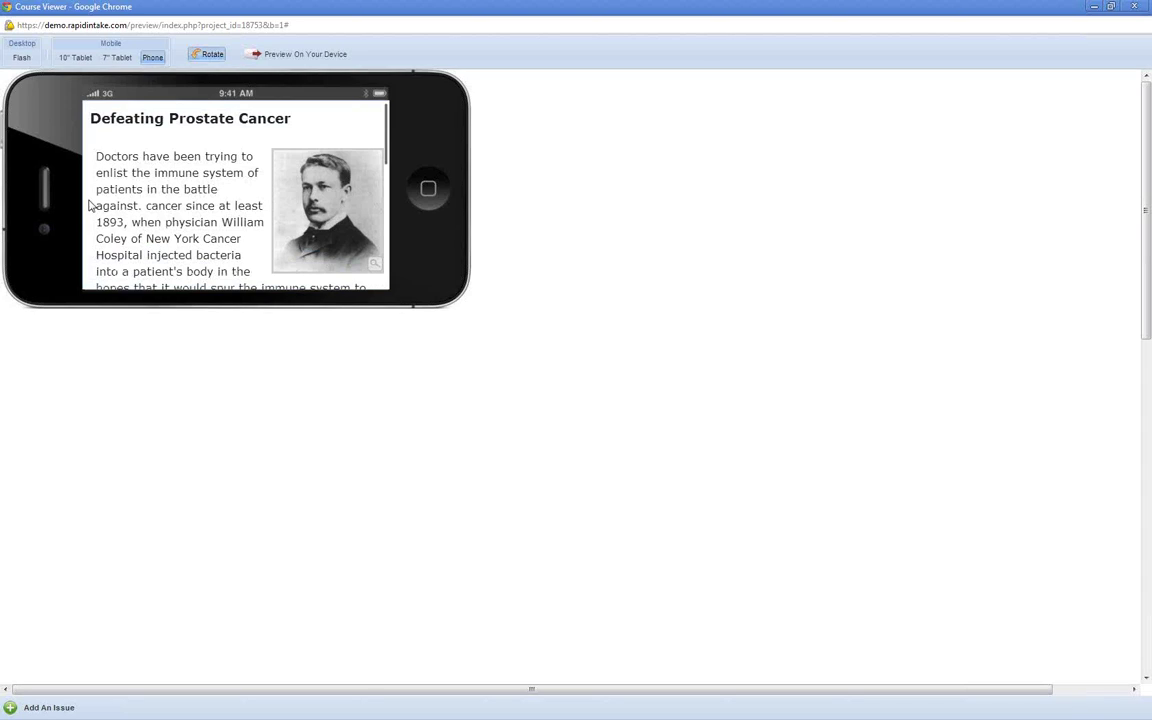
pyautogui.click(305, 62)
pyautogui.click(305, 62)
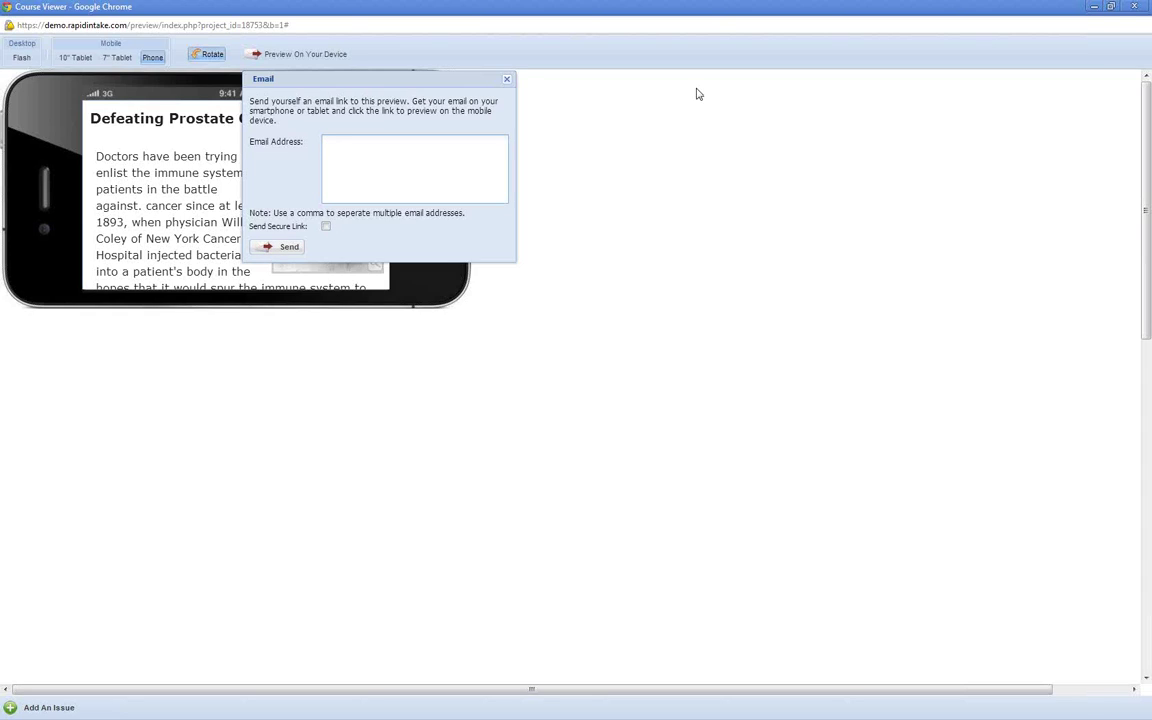
pyautogui.click(508, 80)
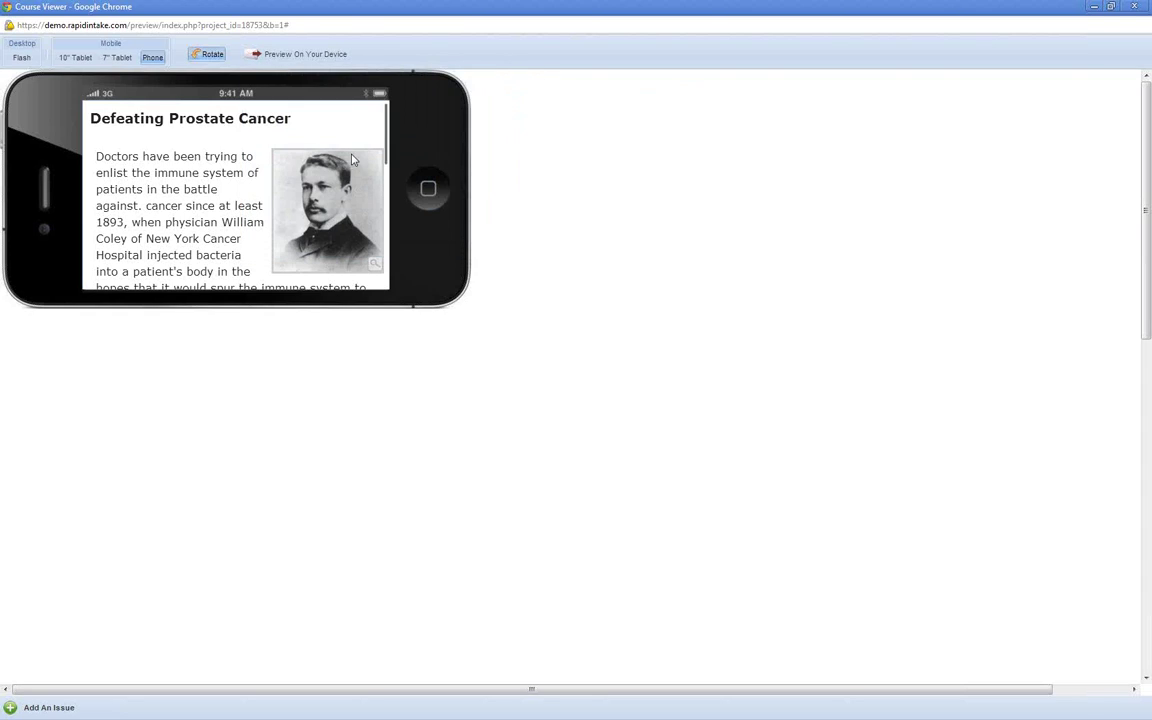
# Switch the course preview to desktop Flash and back to the phone layout
pyautogui.click(22, 58)
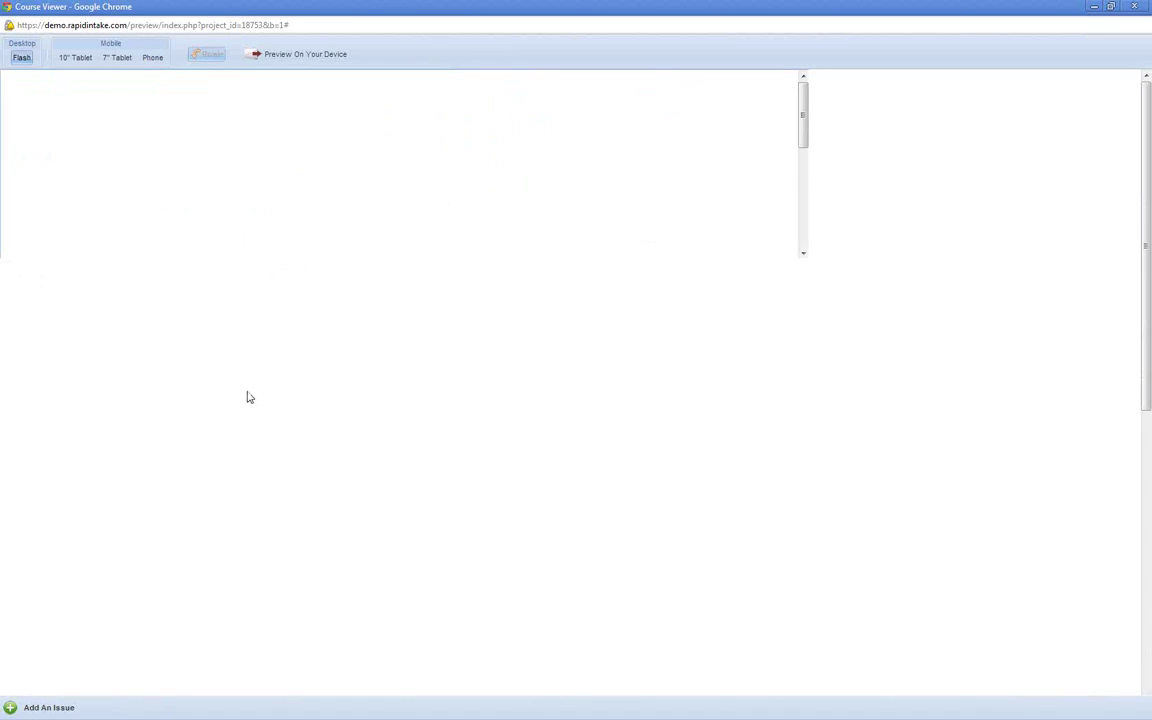
pyautogui.click(153, 58)
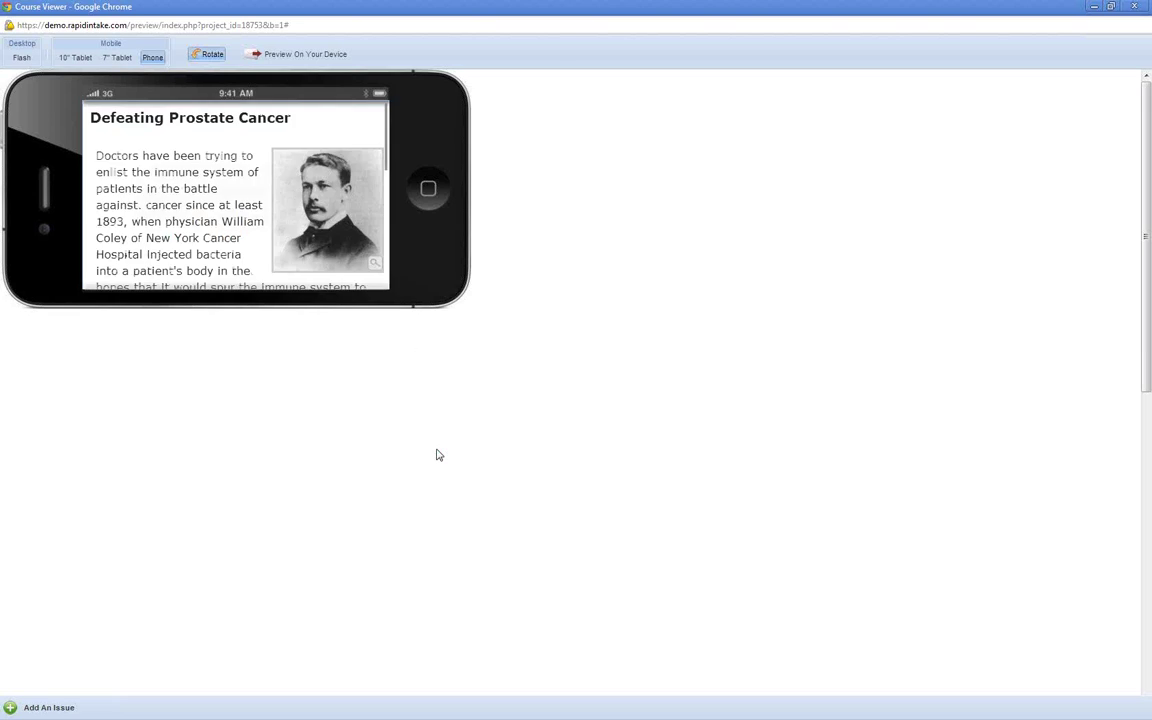
pyautogui.click(344, 112)
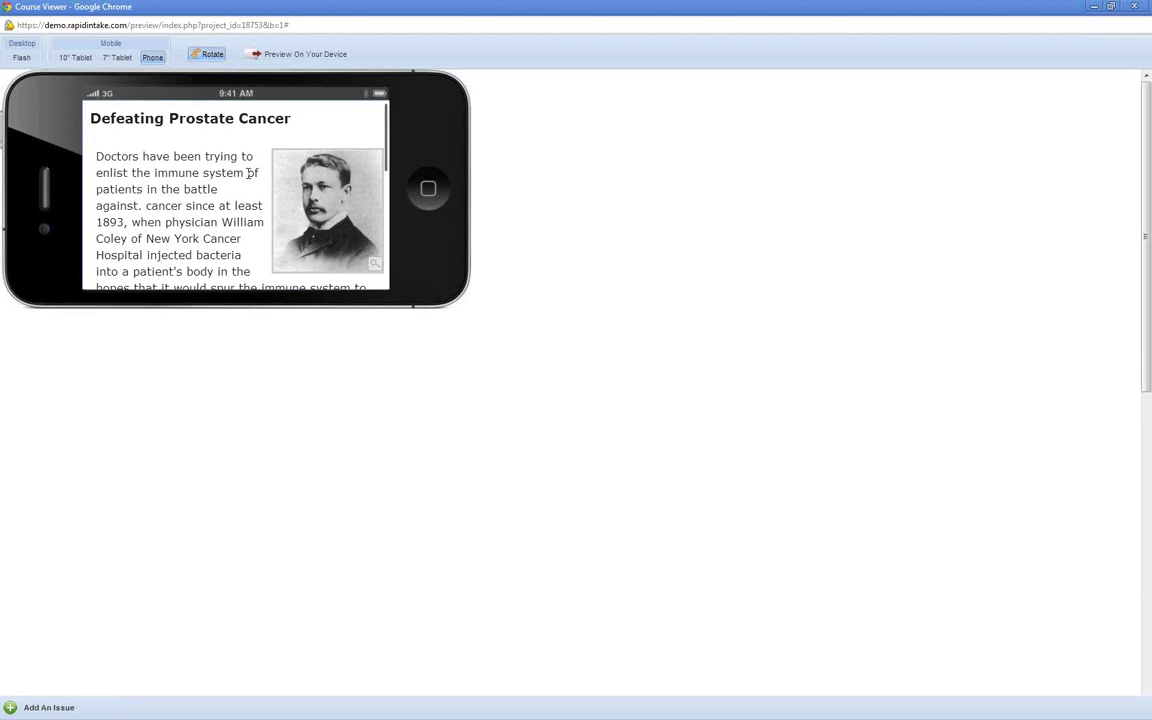
# Leave the course viewer for the project's Manage Issues page and filter the list by Open Issues, returning to My Issues
pyautogui.click(1134, 6)
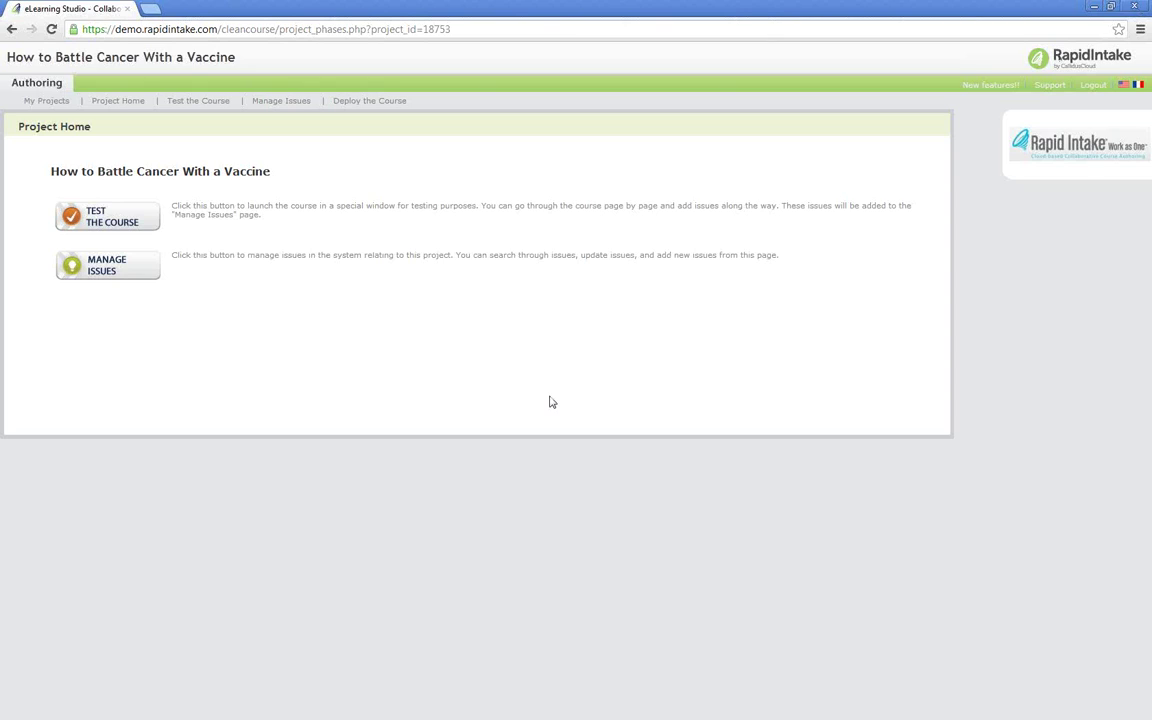
pyautogui.click(107, 265)
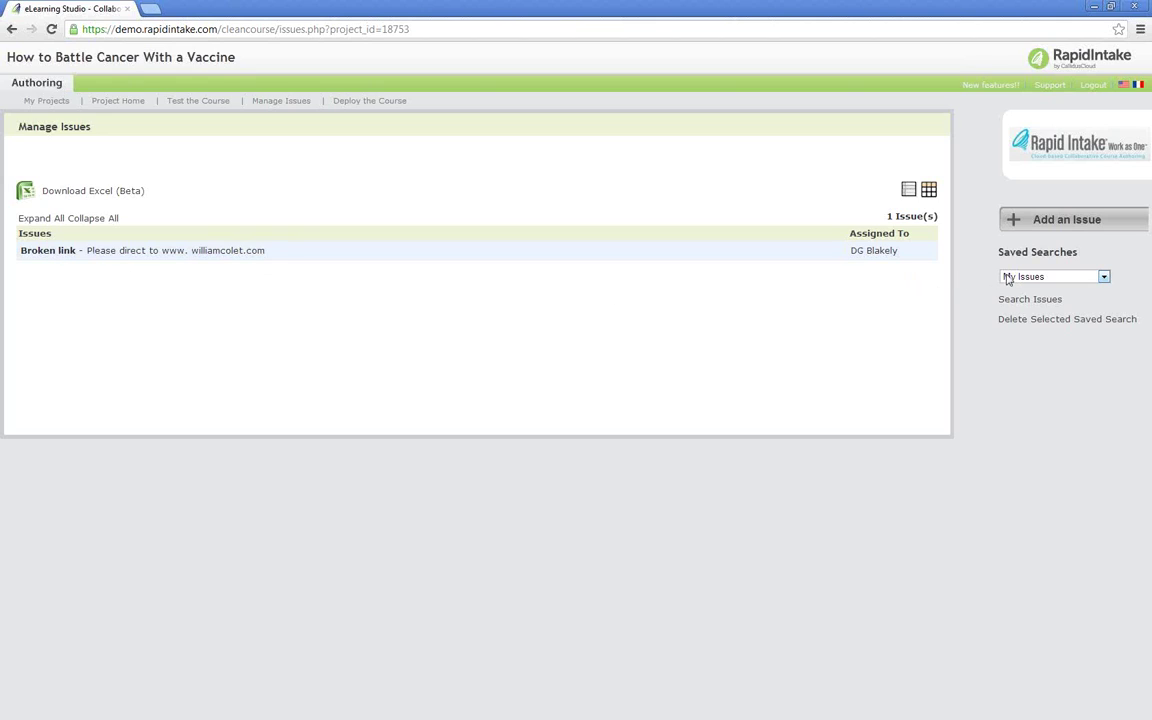
pyautogui.click(1079, 281)
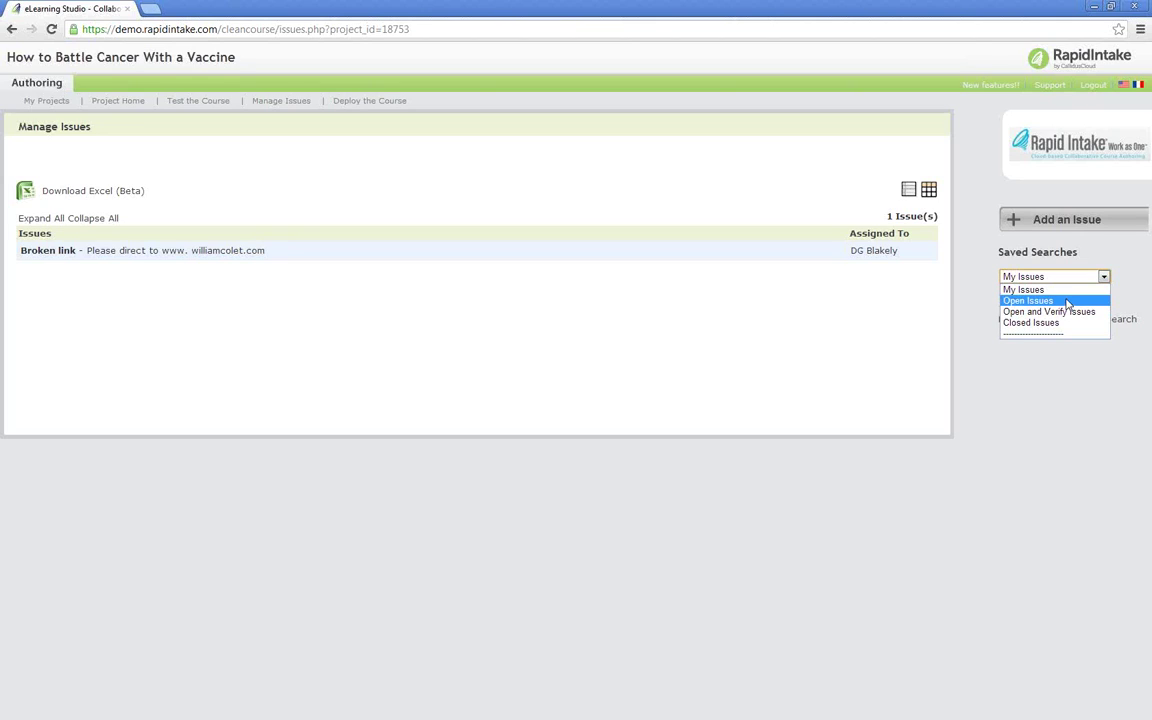
pyautogui.click(1050, 301)
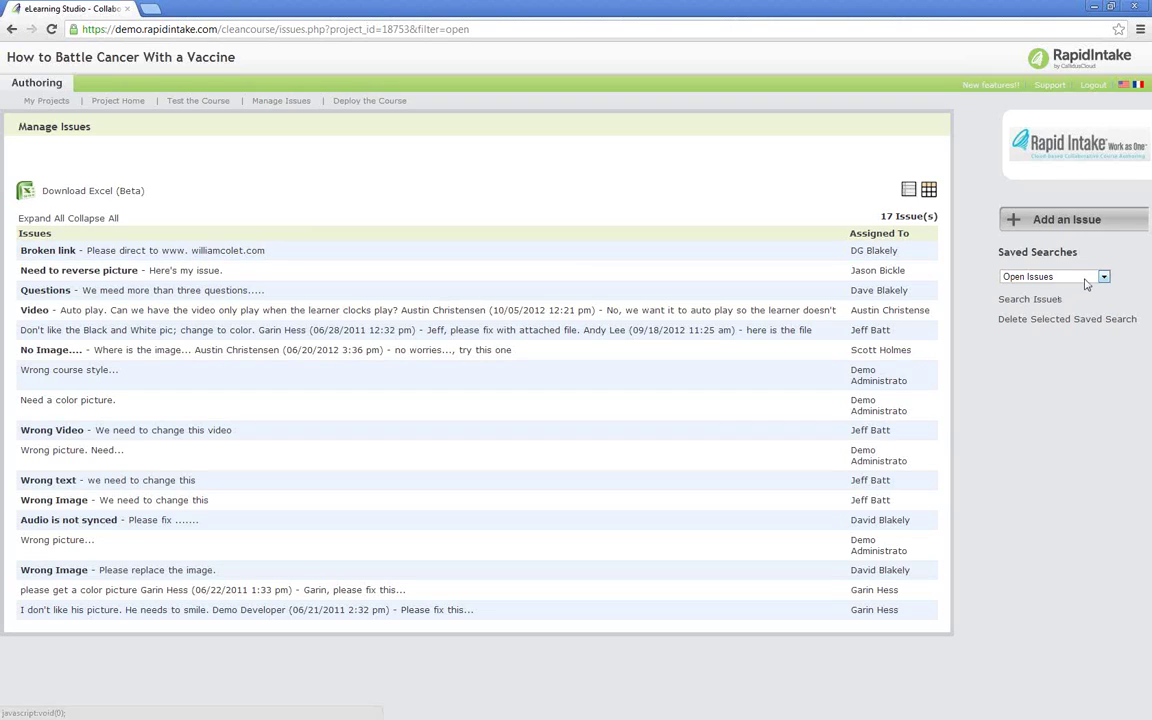
pyautogui.click(1060, 277)
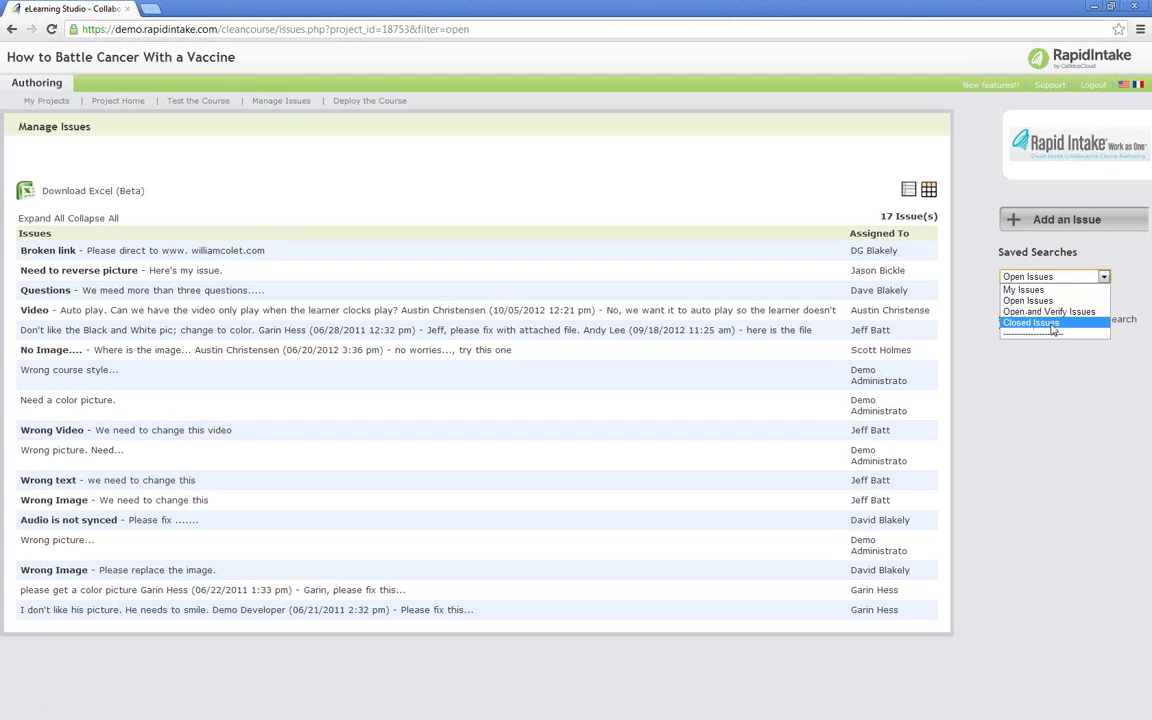
pyautogui.click(1040, 289)
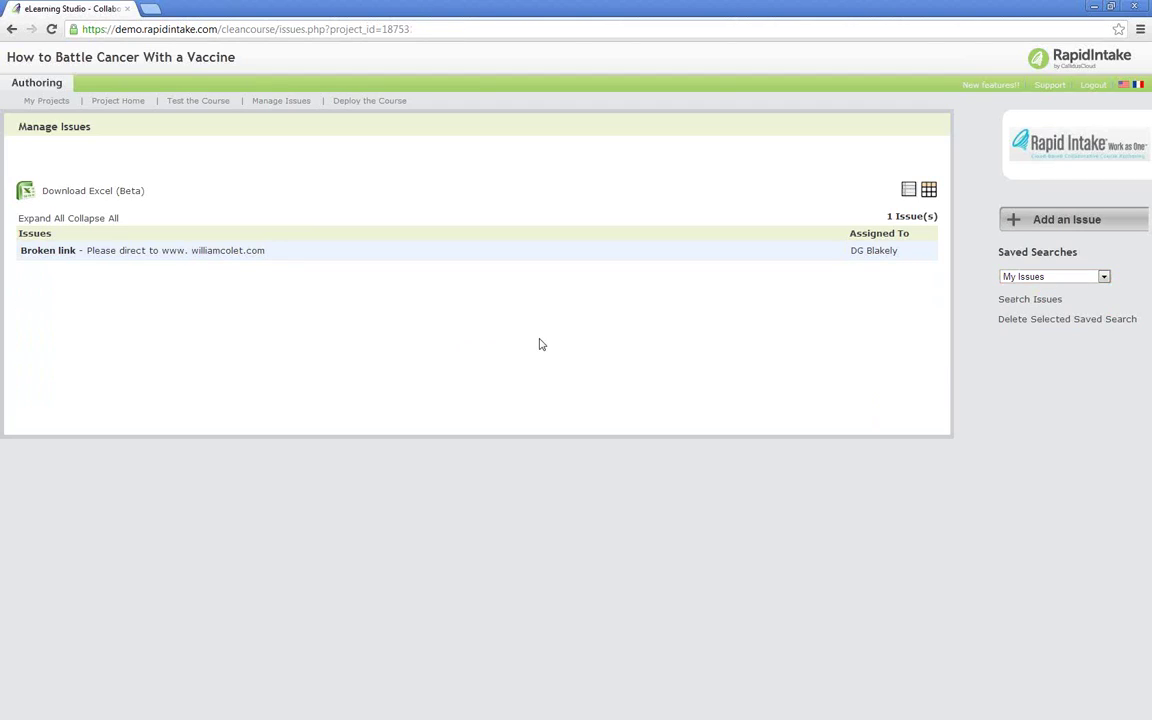
# Update the Broken link issue with the comment "fixed link", reassign it to another team member, set its status to Verify and save
pyautogui.click(64, 251)
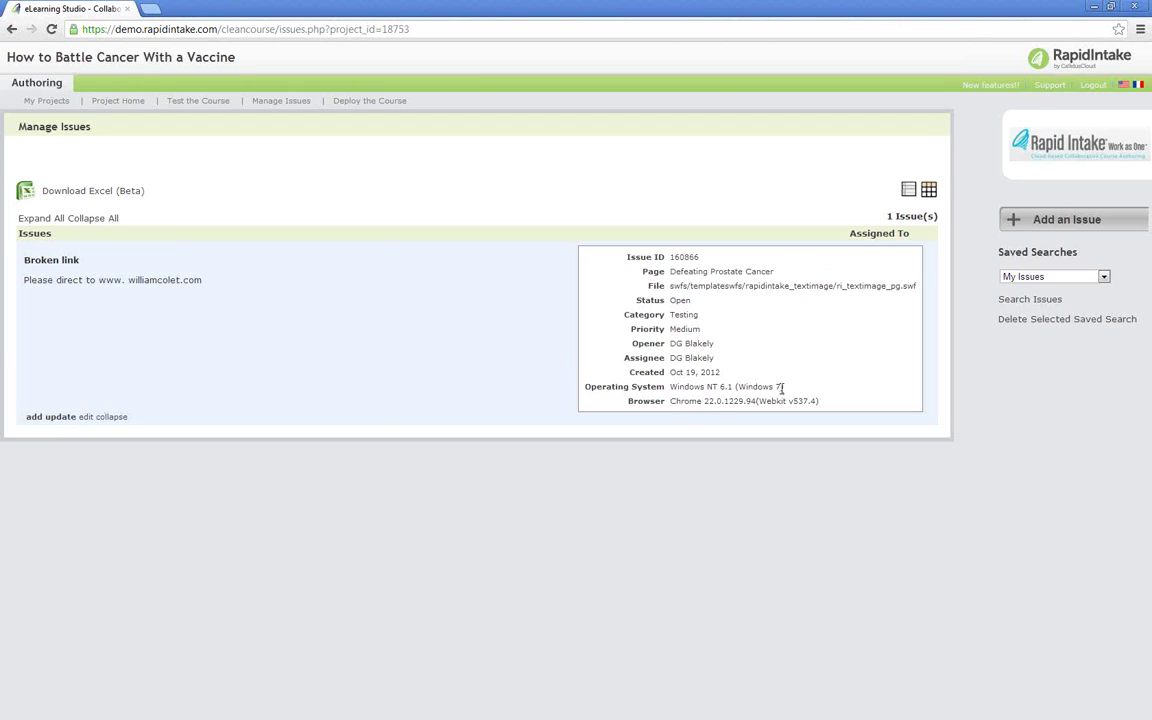
pyautogui.click(57, 418)
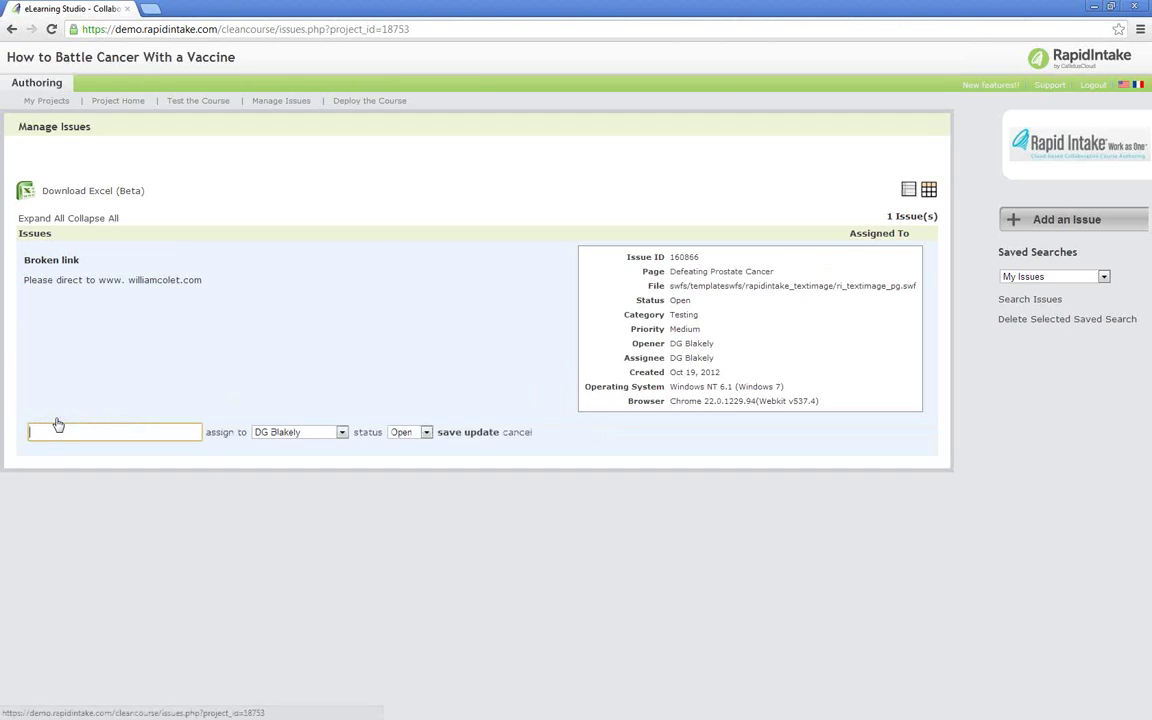
pyautogui.write('f')
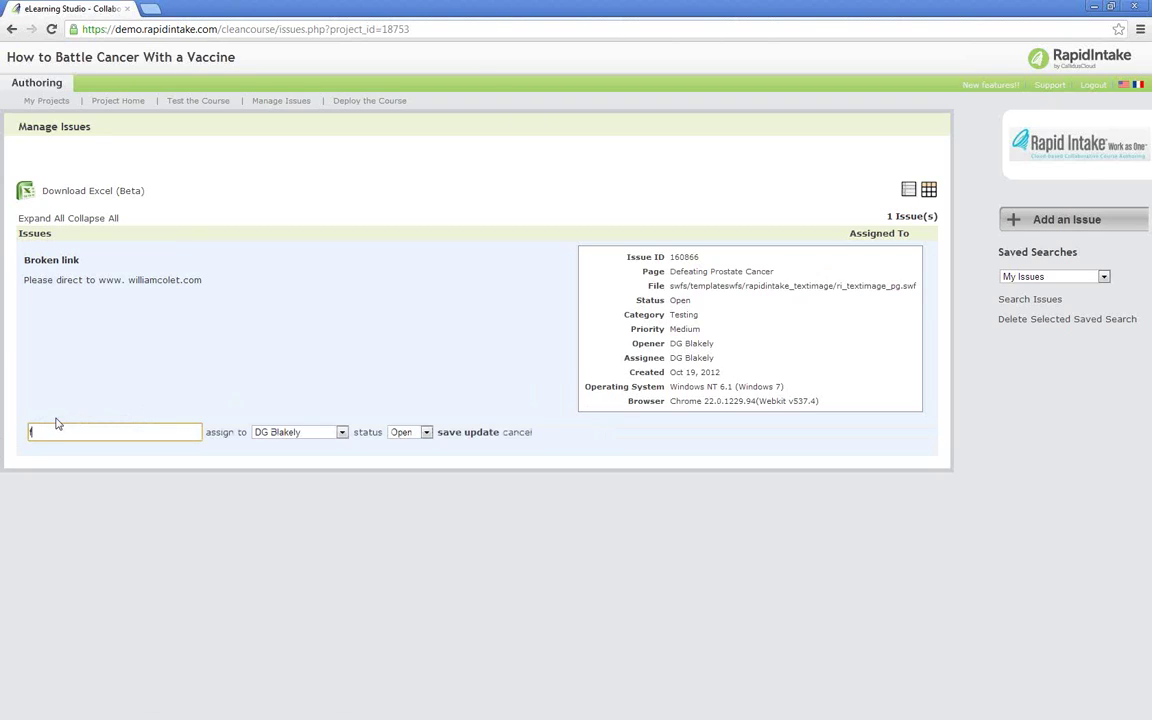
pyautogui.write('ixed link')
pyautogui.click(313, 434)
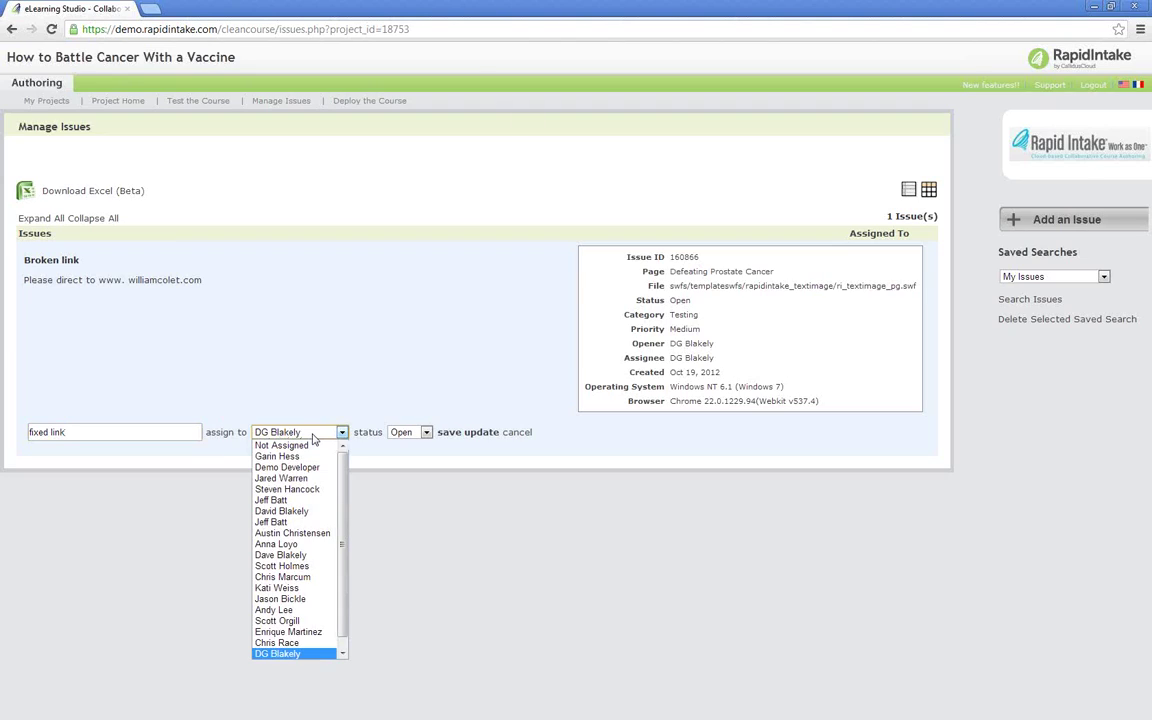
pyautogui.click(295, 511)
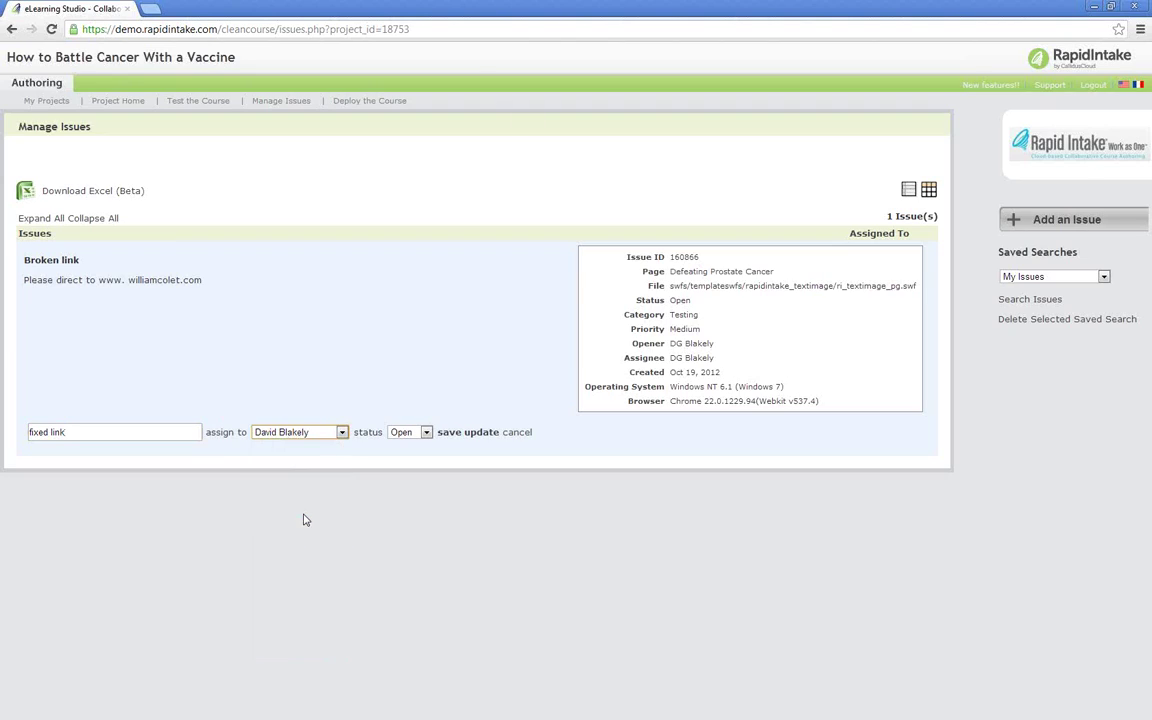
pyautogui.click(412, 434)
pyautogui.click(414, 462)
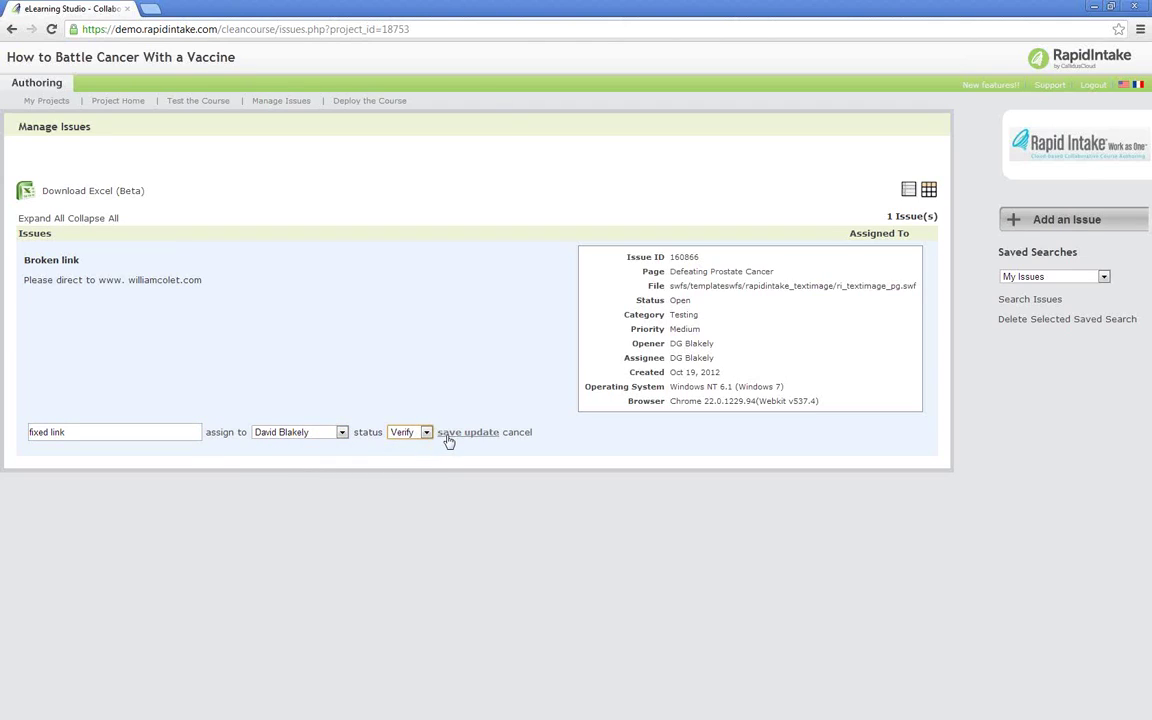
pyautogui.click(447, 436)
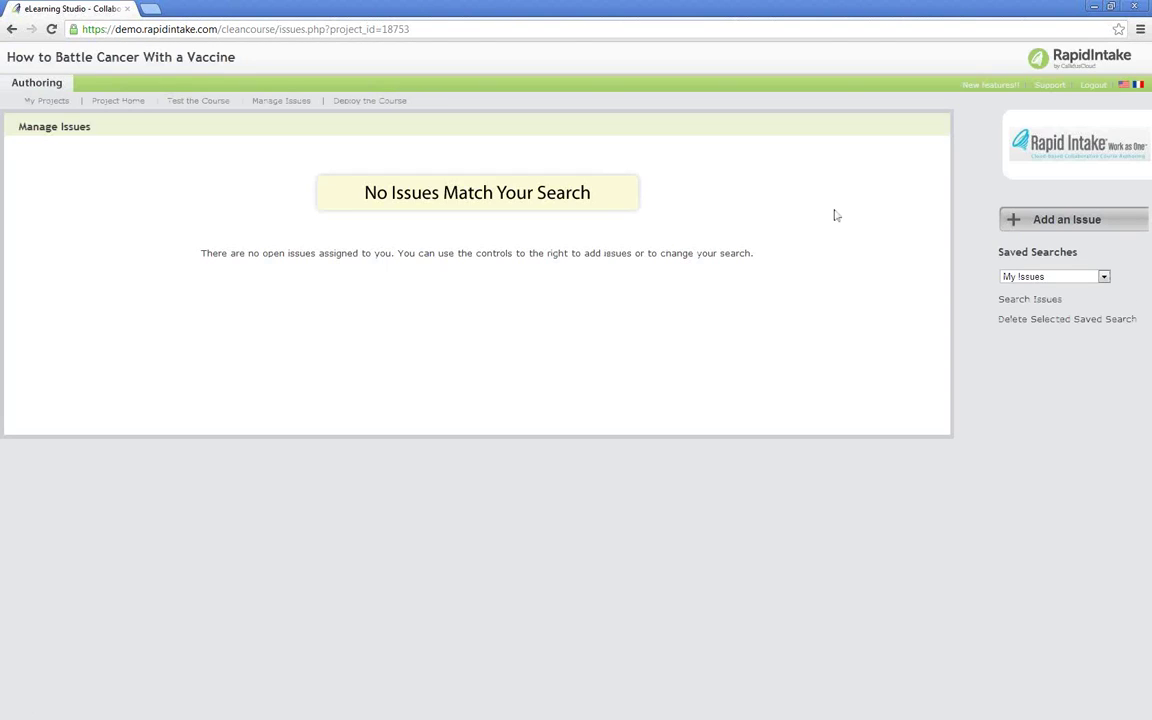
# Filter the issues by Open and Verify Issues and expand the details of the Broken link issue
pyautogui.click(1050, 276)
pyautogui.click(1033, 313)
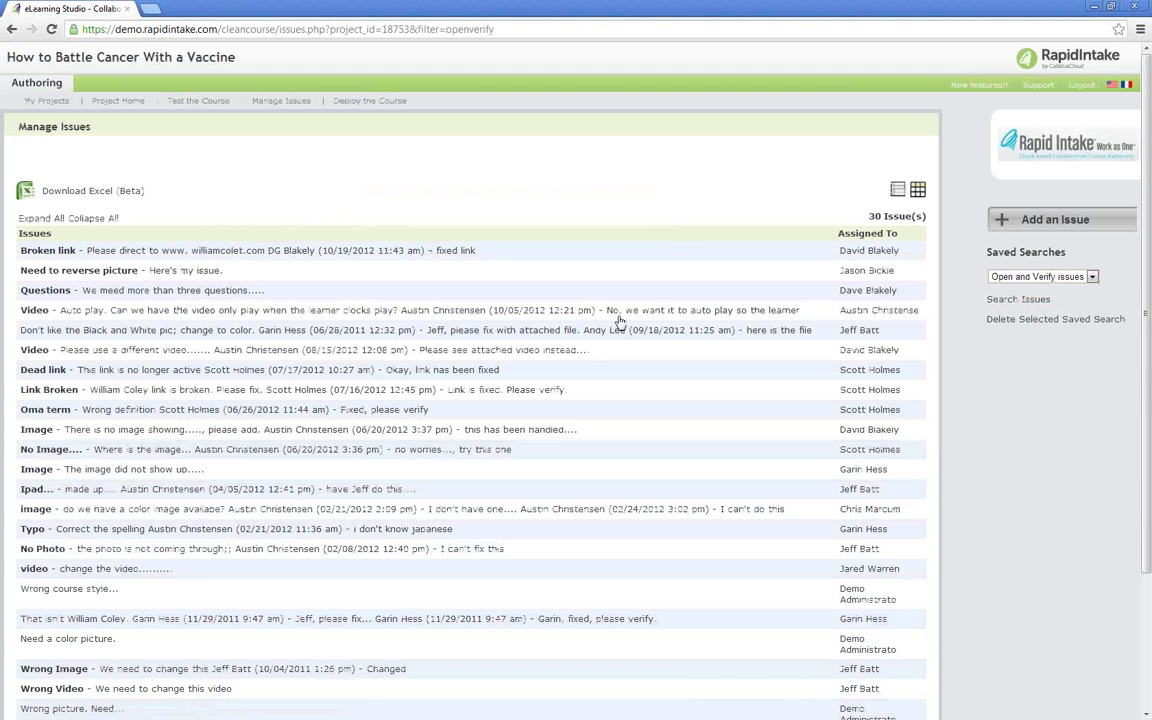
pyautogui.click(60, 252)
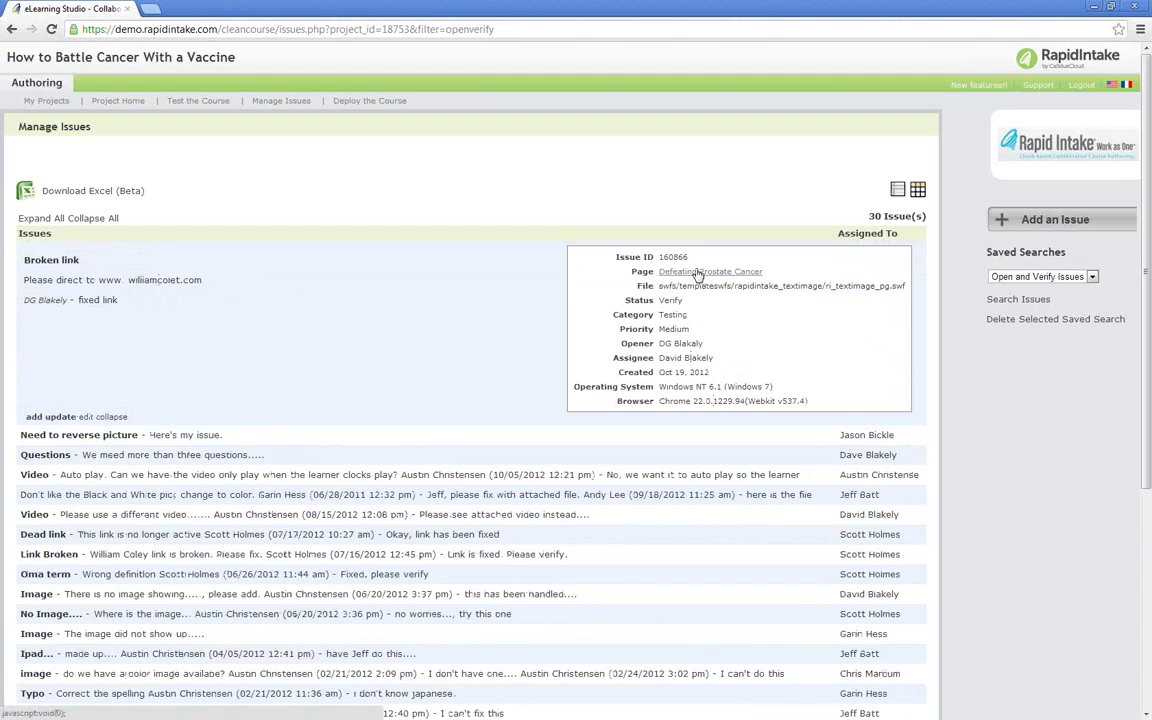
pyautogui.click(49, 309)
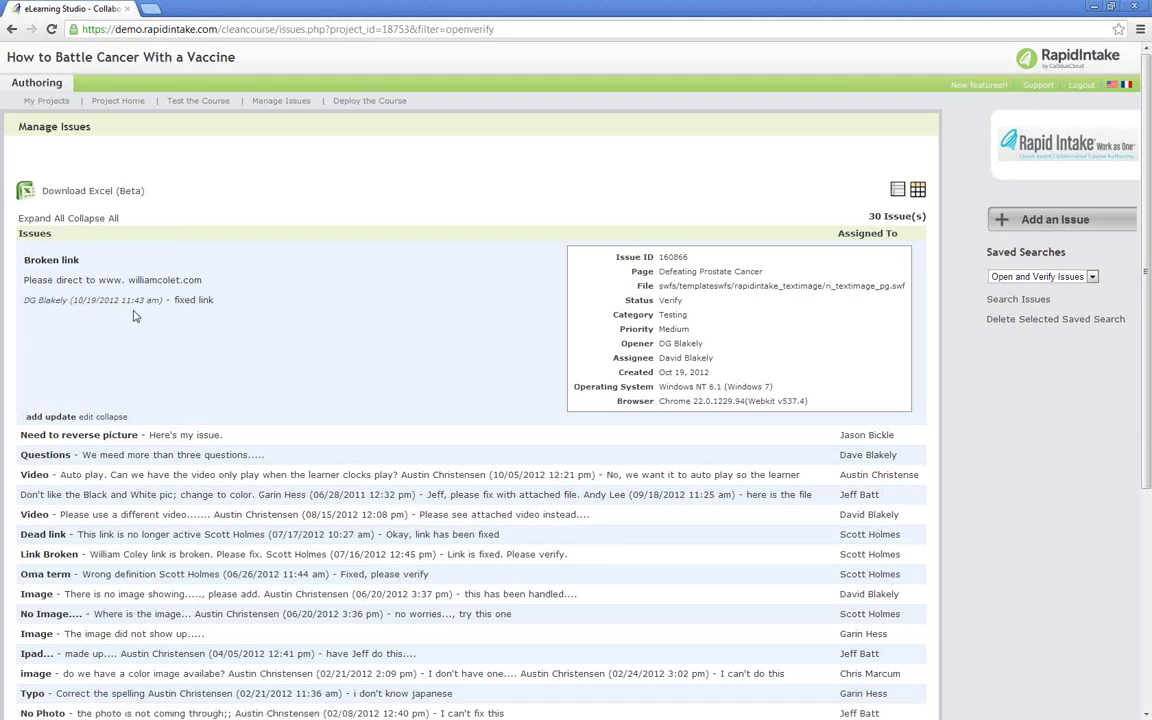
# Add the update "verified fix" to the Broken link issue, set its status to Closed and save the update
pyautogui.click(50, 417)
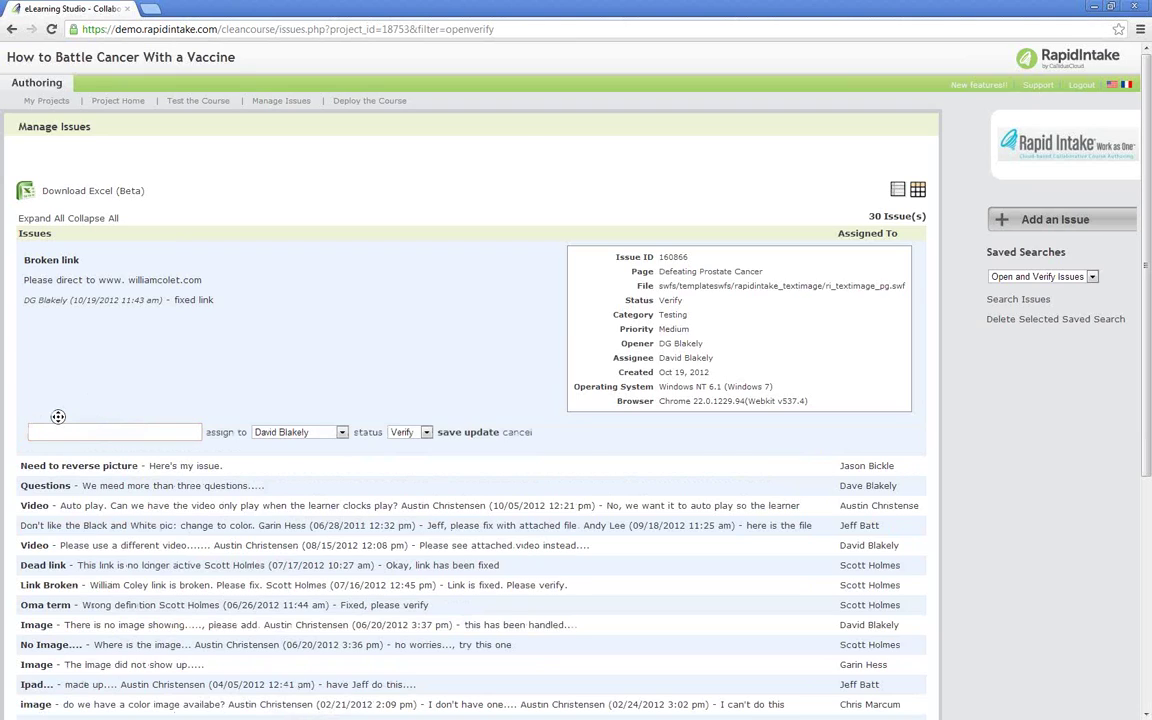
pyautogui.scroll(-1, 58, 416)
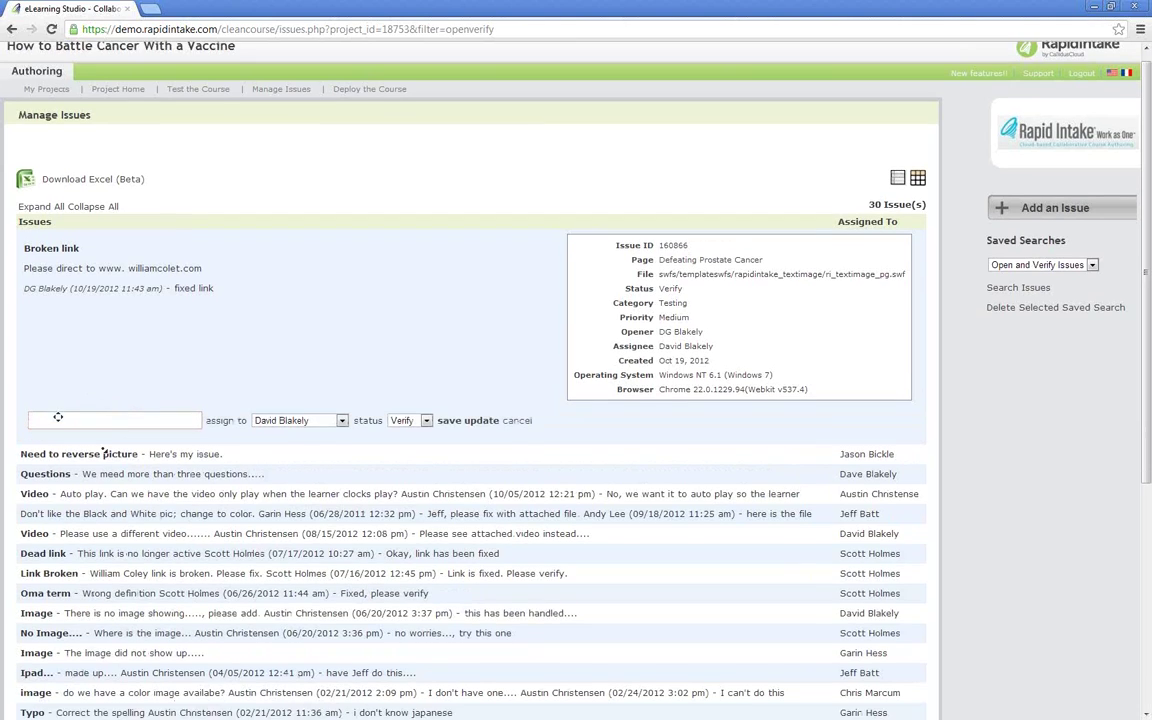
pyautogui.click(110, 418)
pyautogui.write('veri')
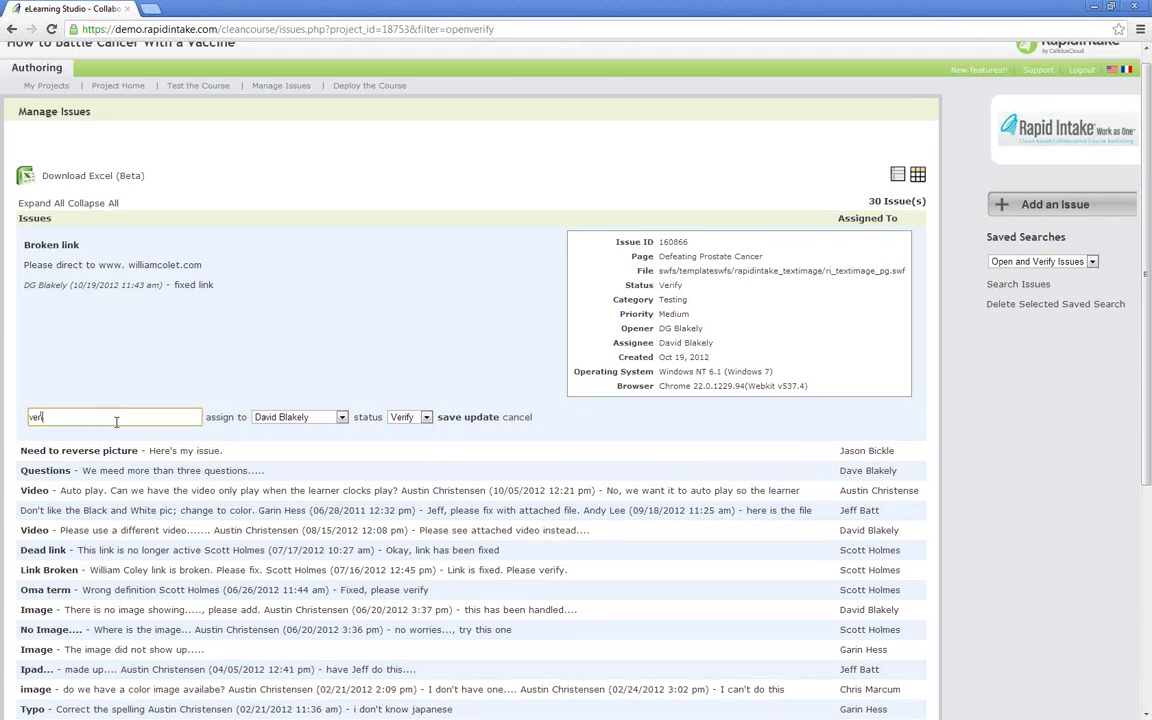
pyautogui.write('fied fix')
pyautogui.click(407, 417)
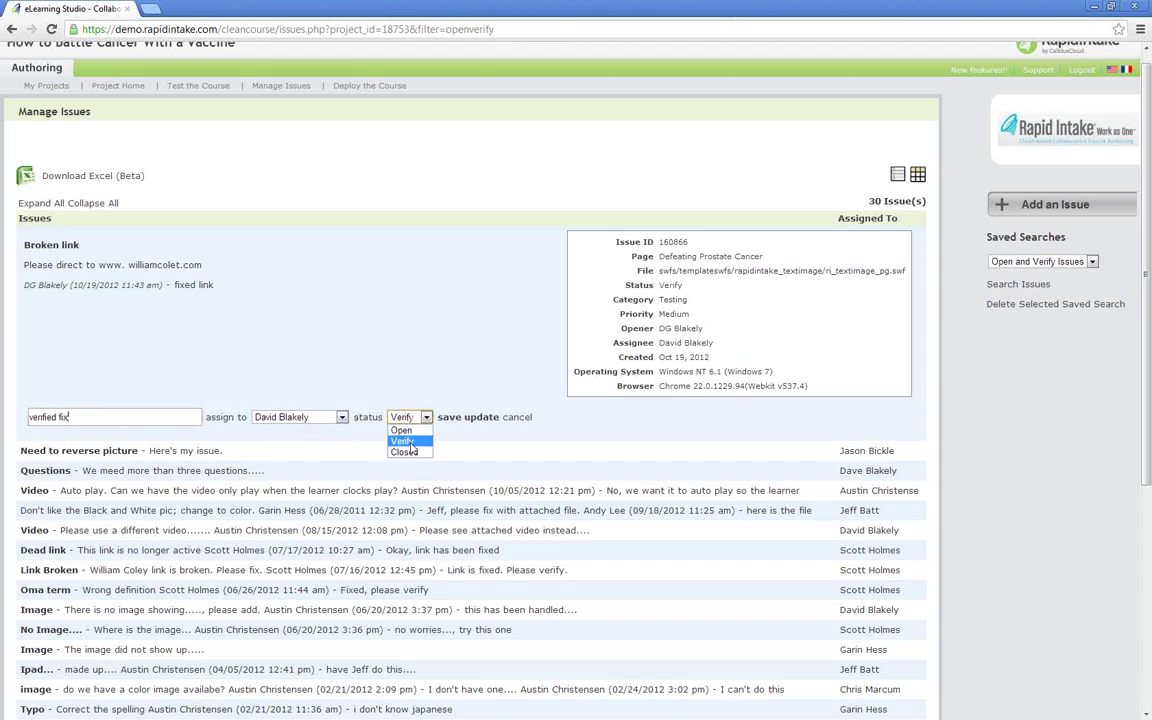
pyautogui.click(409, 451)
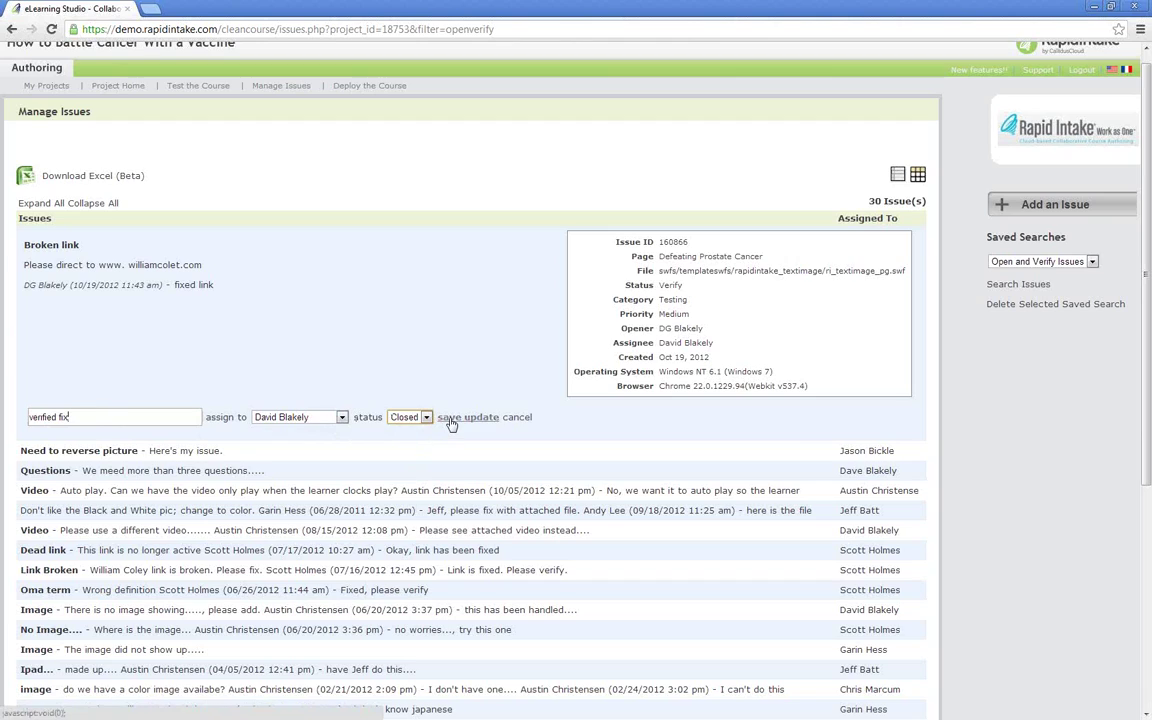
pyautogui.click(451, 420)
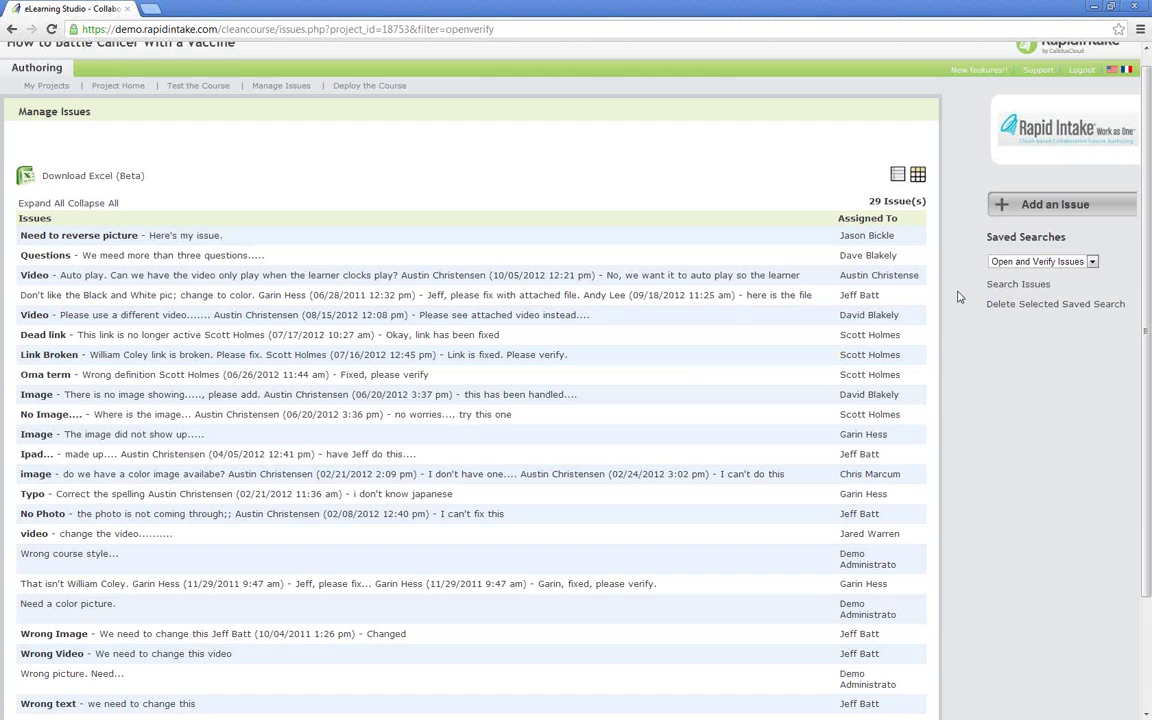
# Look through the remaining issues, switch them to the table view and sort the table by Page in ascending order
pyautogui.scroll(-3, 486, 442)
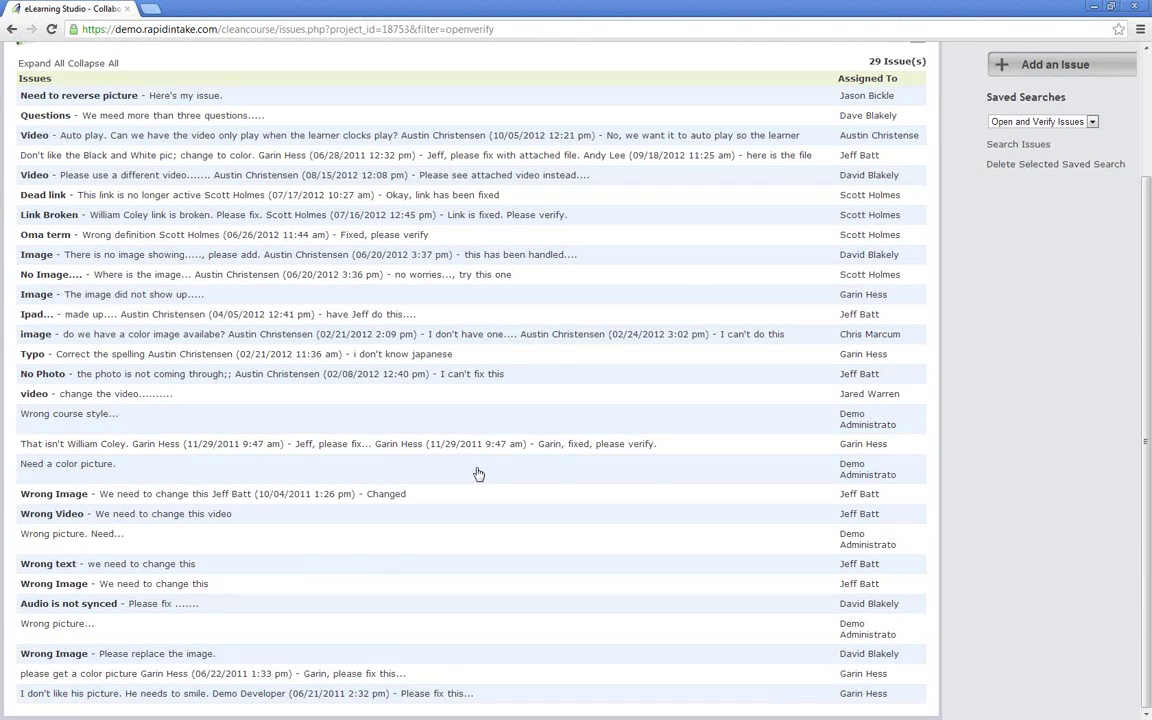
pyautogui.scroll(3, 478, 474)
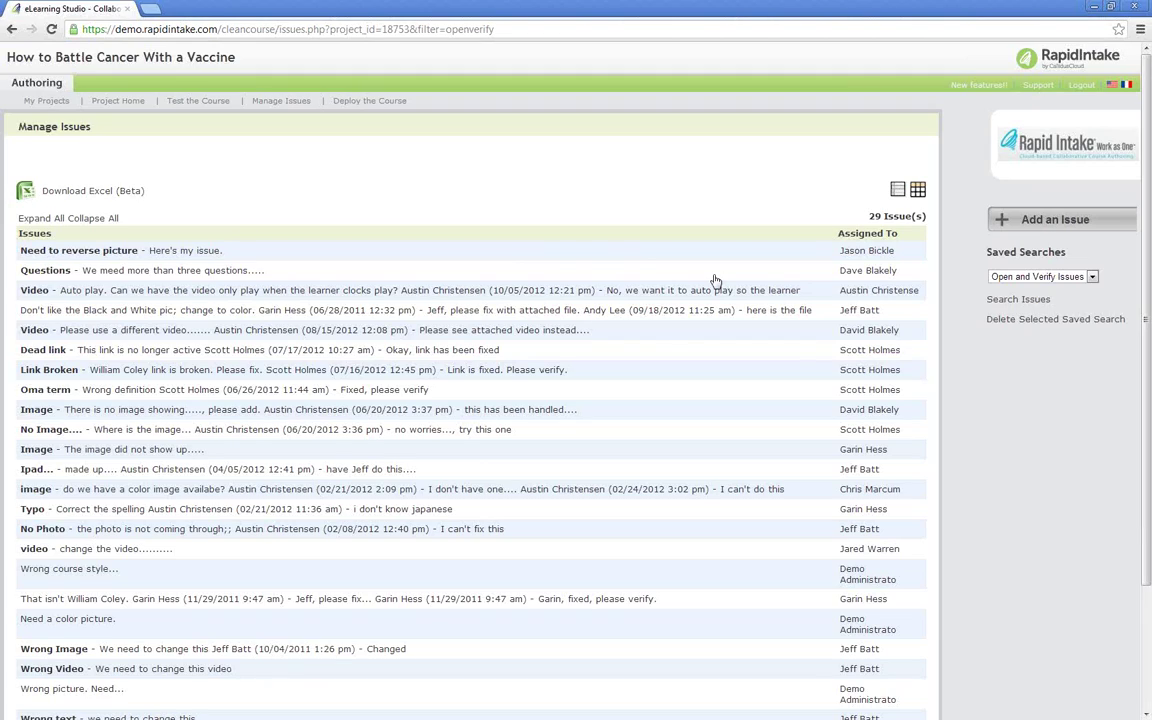
pyautogui.click(918, 192)
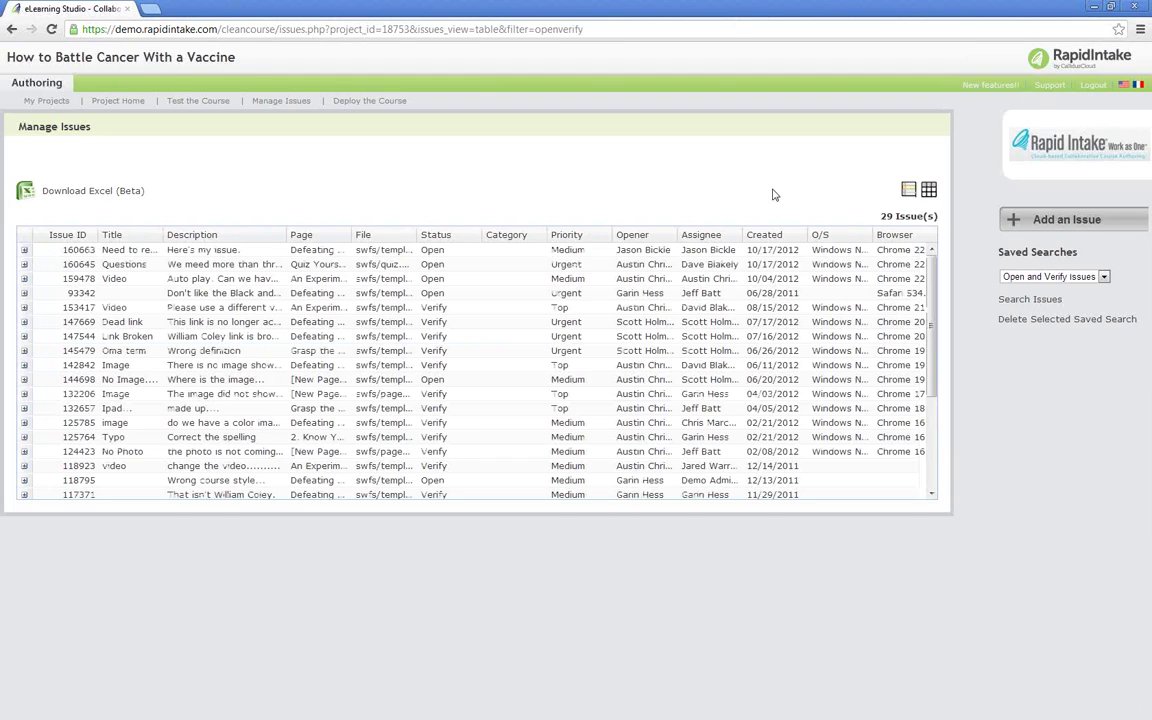
pyautogui.click(345, 235)
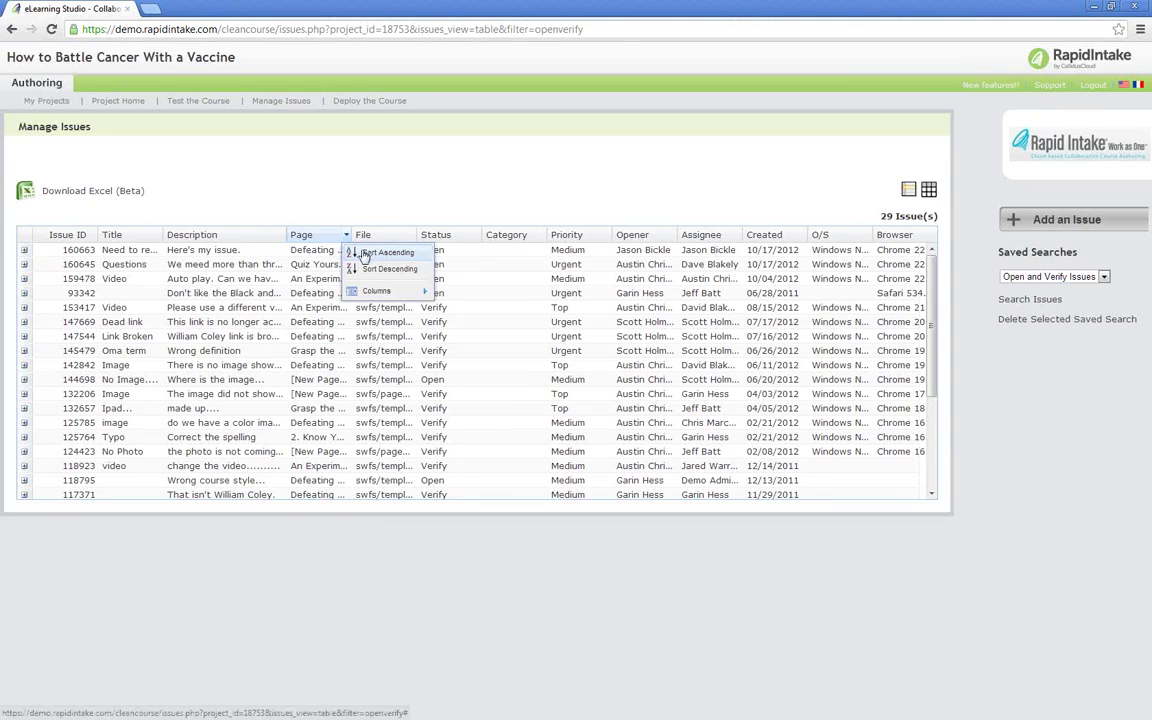
pyautogui.click(365, 253)
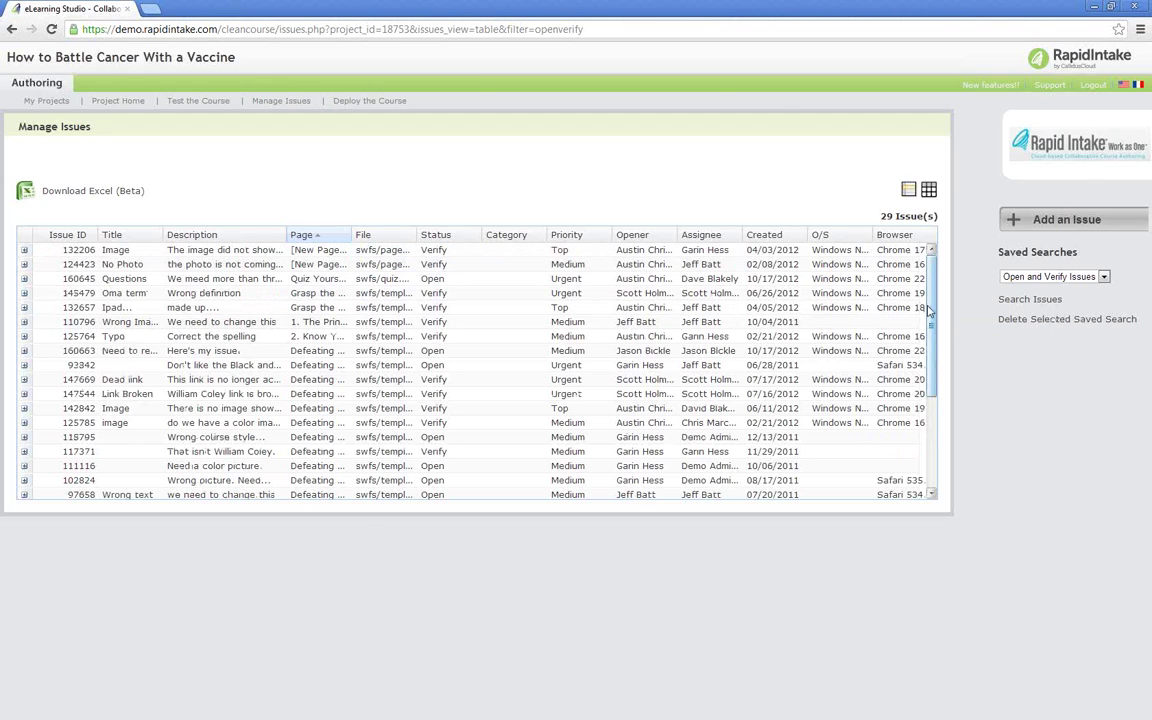
pyautogui.moveTo(931, 306); pyautogui.dragTo(941, 257)
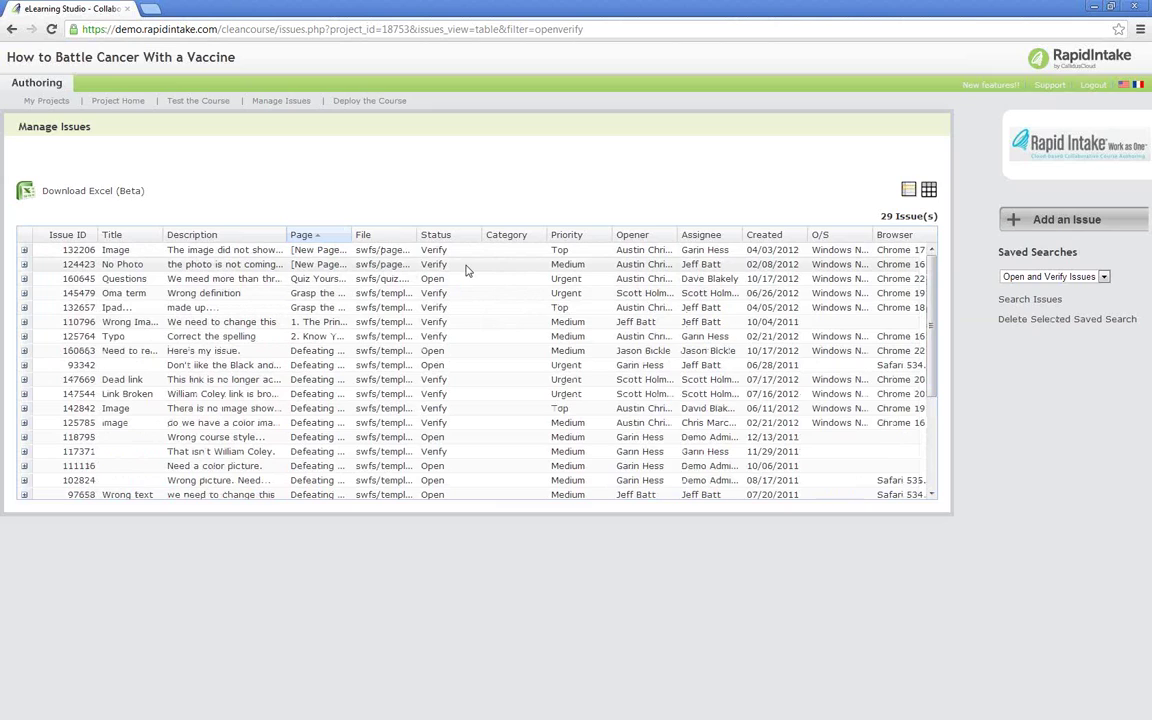
# Sort the issues table by Priority in ascending and then descending order
pyautogui.click(608, 238)
pyautogui.click(612, 250)
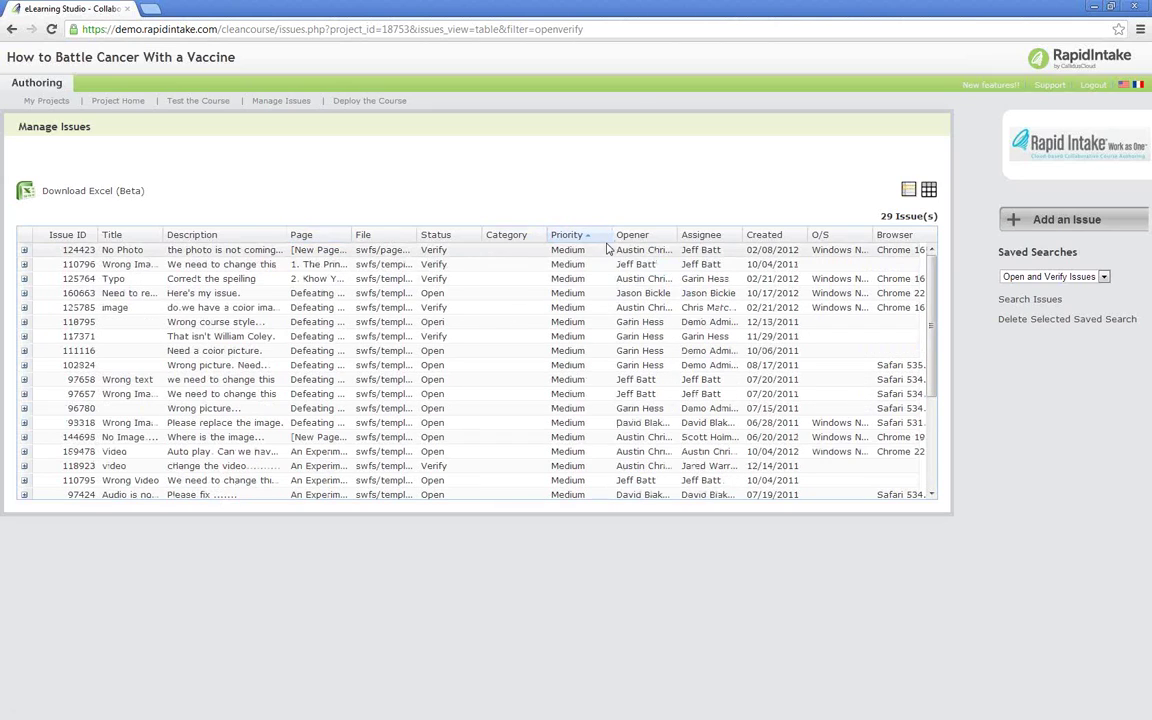
pyautogui.click(607, 237)
pyautogui.click(612, 263)
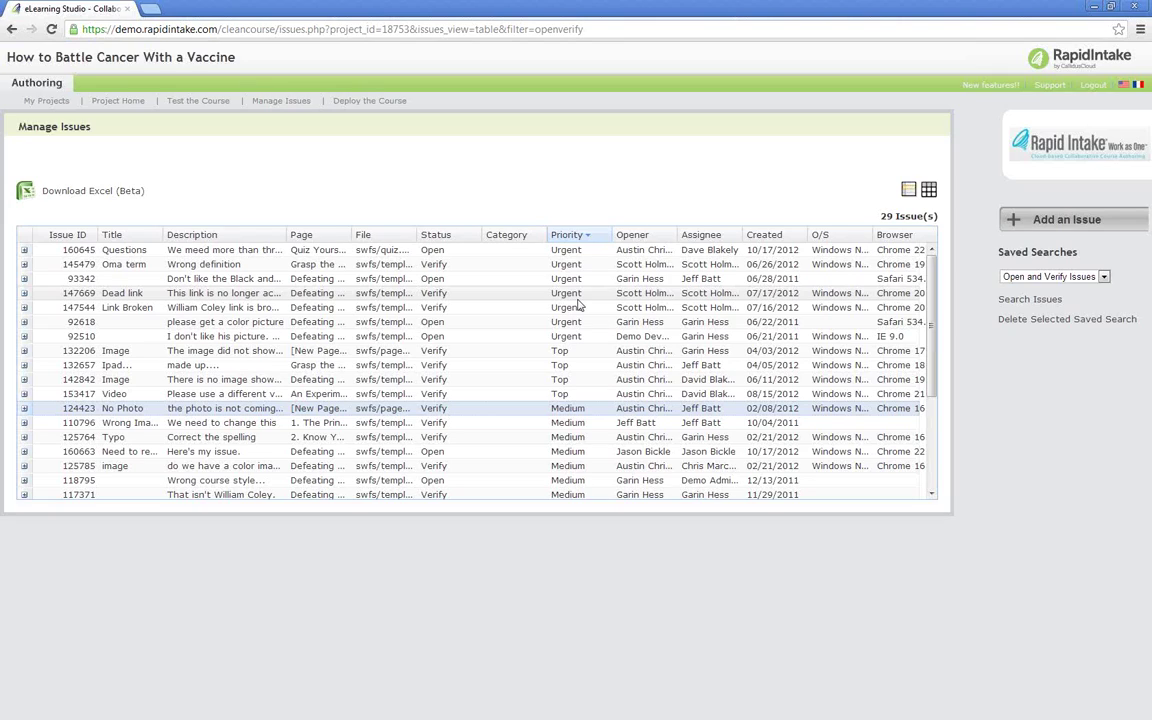
# View the criteria in the Search Issues form and close it without running a search
pyautogui.click(1038, 301)
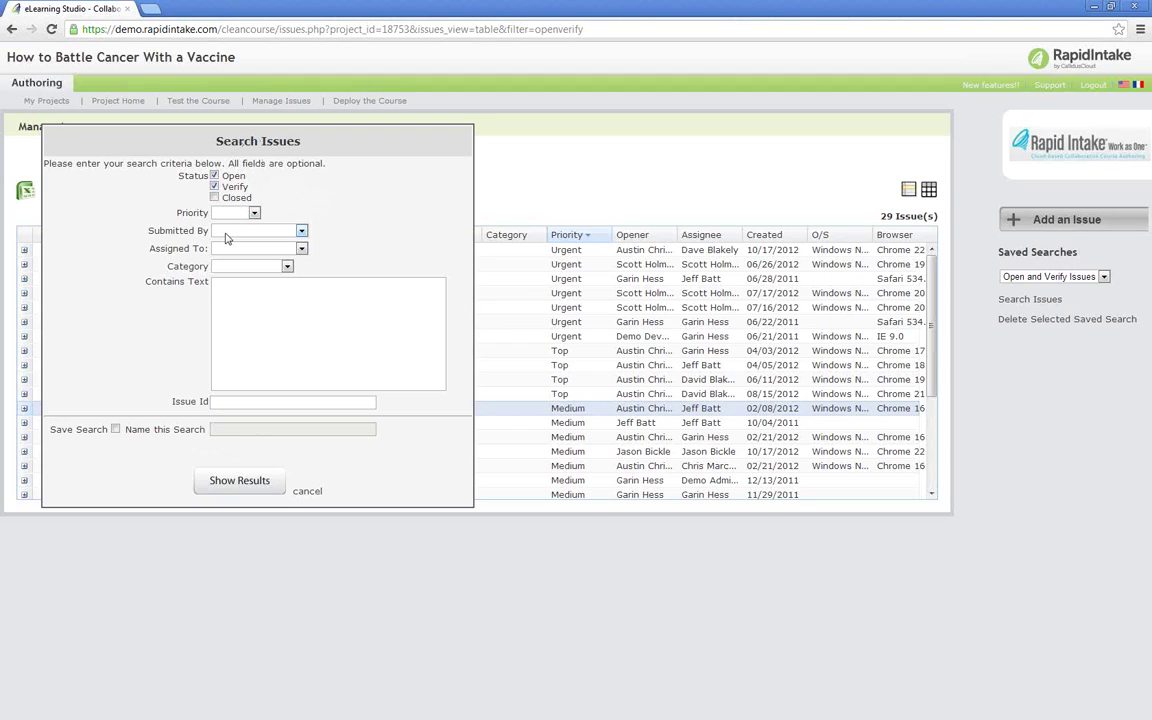
pyautogui.click(306, 492)
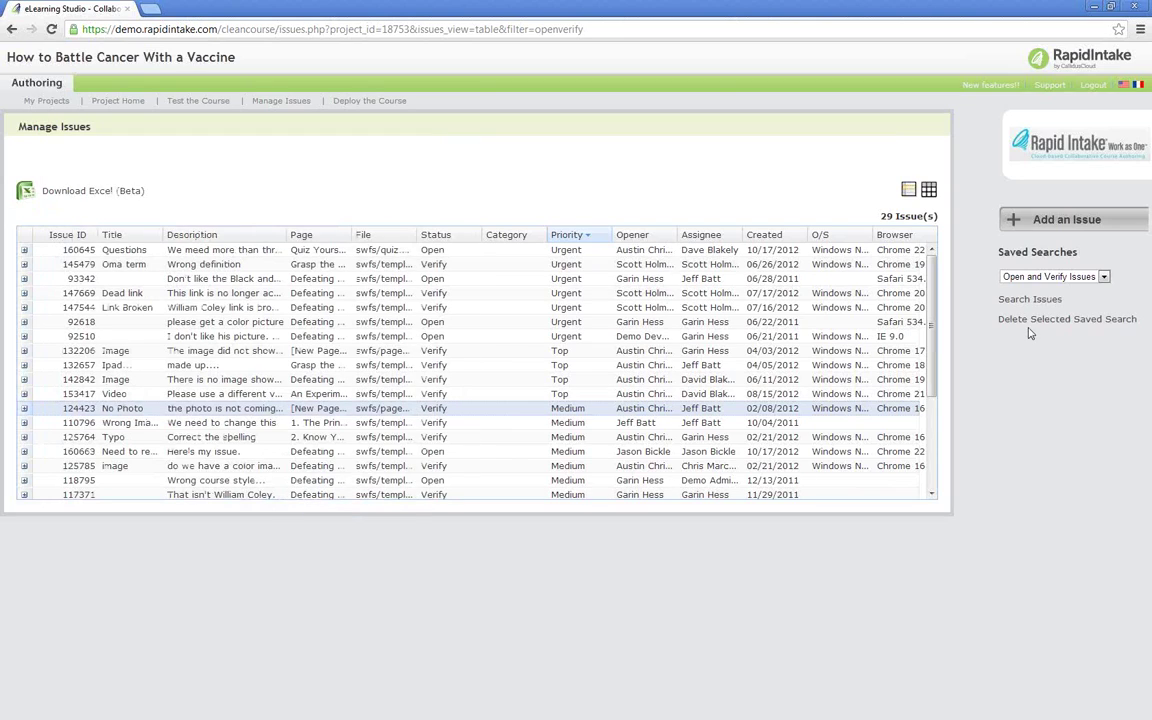